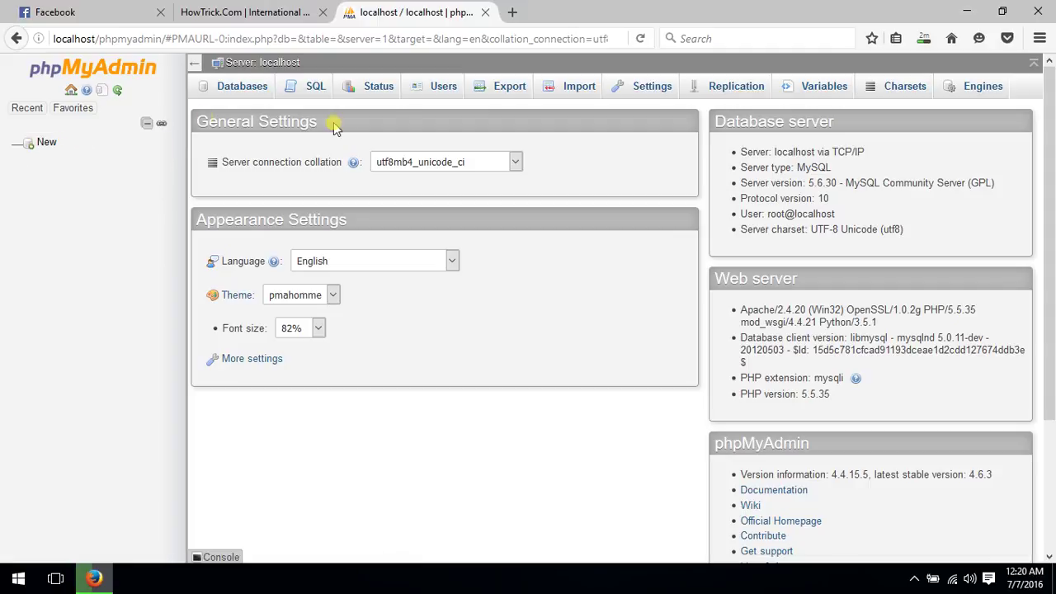
Copy 'localhost' from the address bar and load it in a new browser tab
double_click(94, 39)
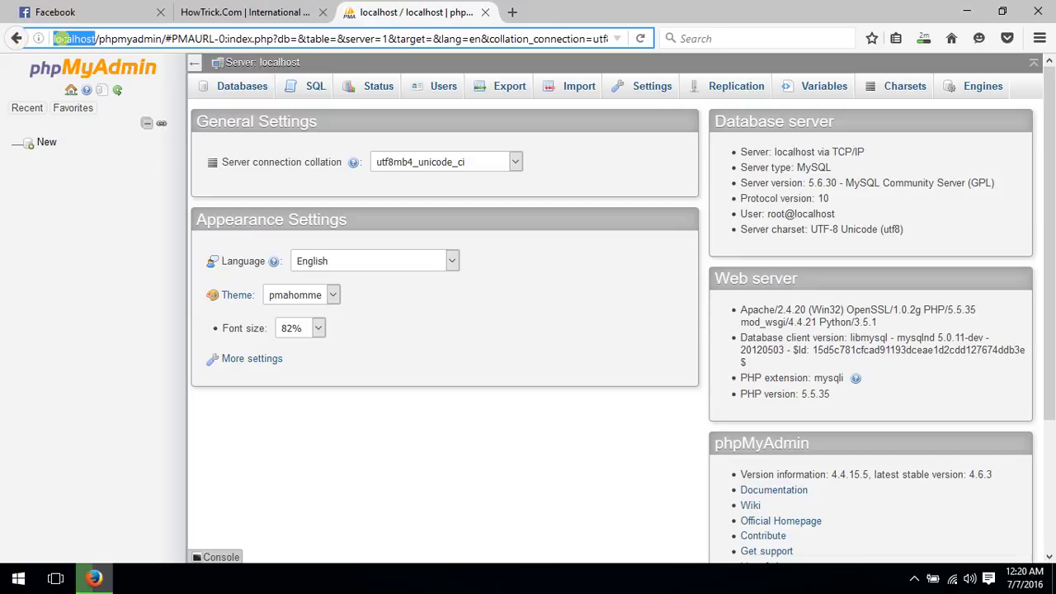
right_click(67, 42)
left_click(105, 90)
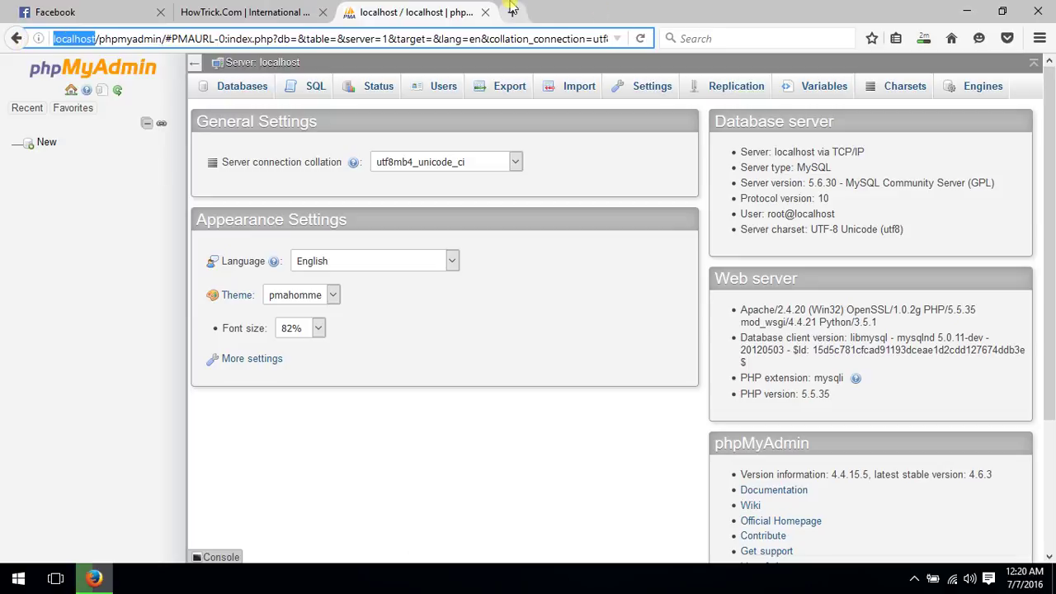
left_click(513, 12)
key("ctrl+v")
key("Return")
Move the new AMPPS tab first, then go back to the phpMyAdmin tab
left_click_drag(512, 10, 428, 36)
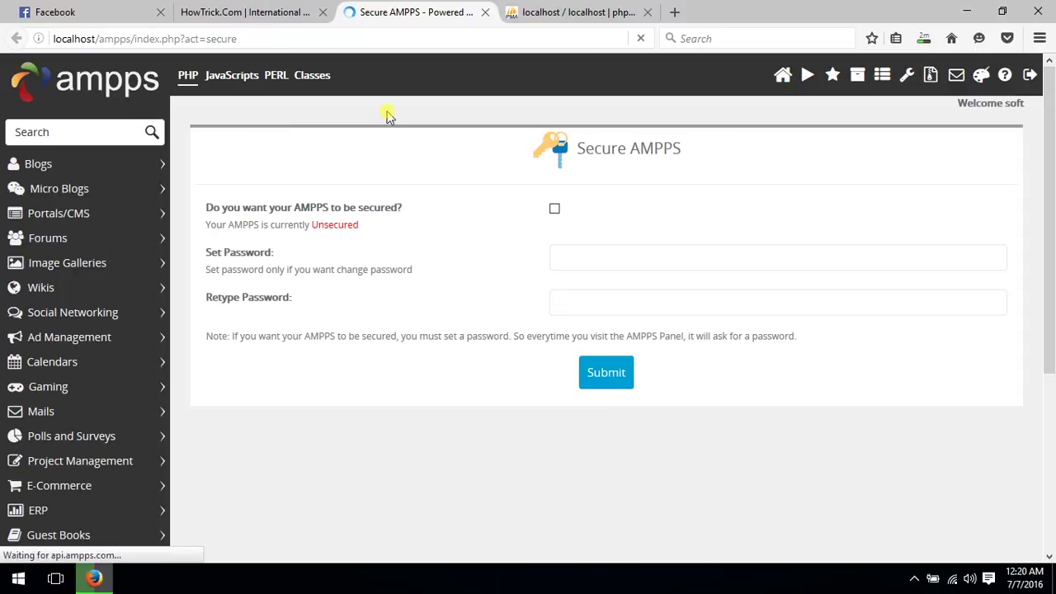
scroll(343, 213, "down", 3)
scroll(344, 213, "up", 3)
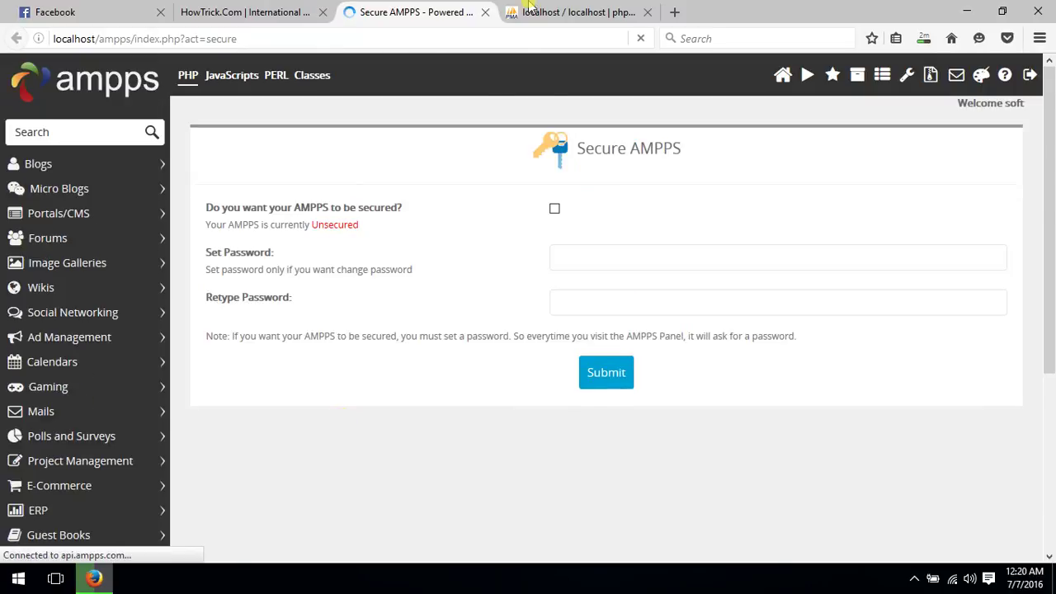
left_click(531, 10)
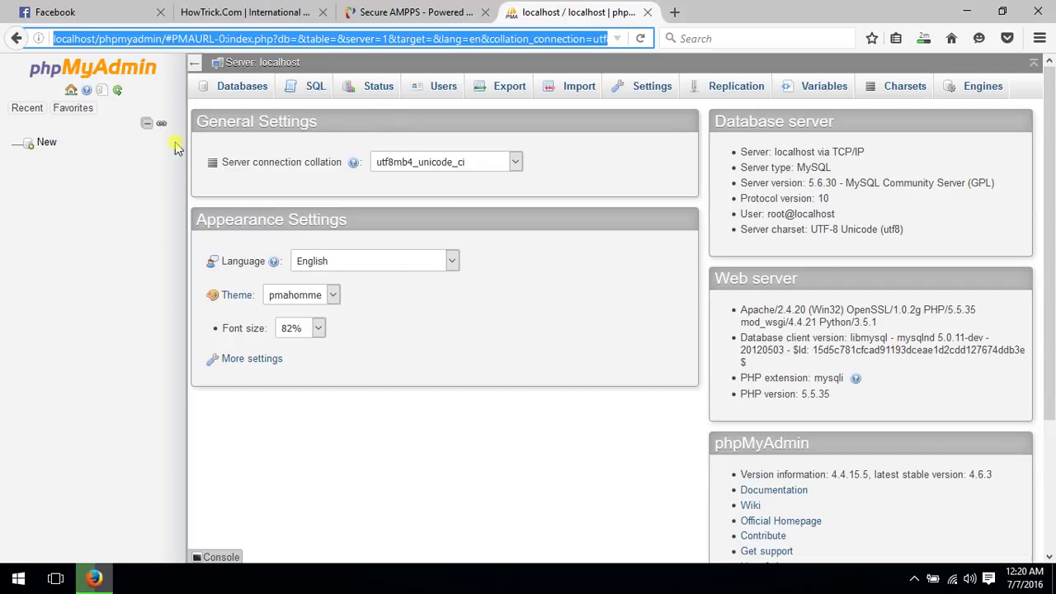
Create an empty phpMyAdmin database named howtrick_db from the sidebar's New link
left_click(46, 146)
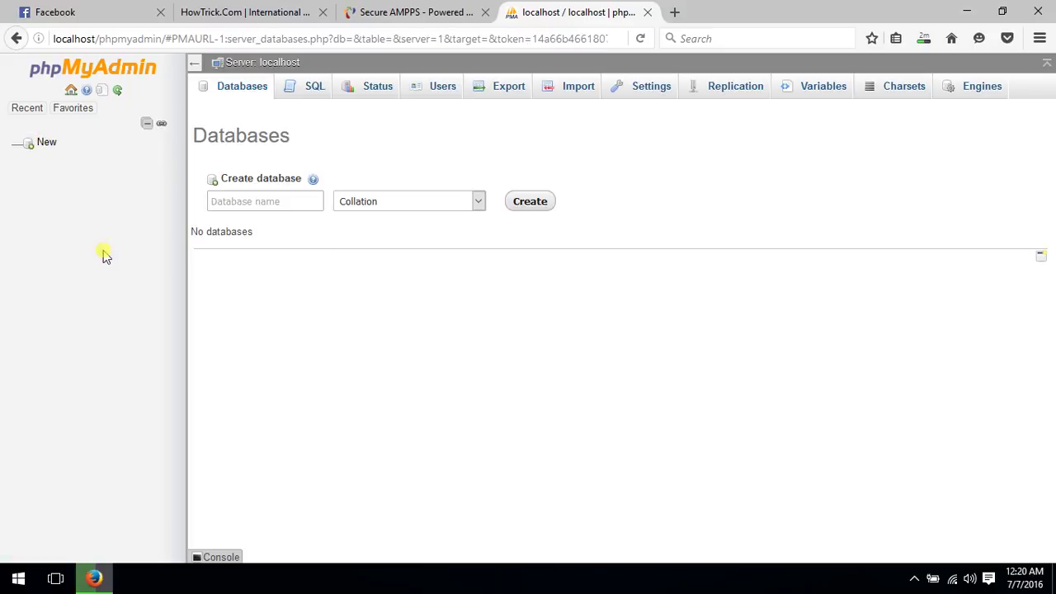
left_click(250, 200)
left_click(247, 285)
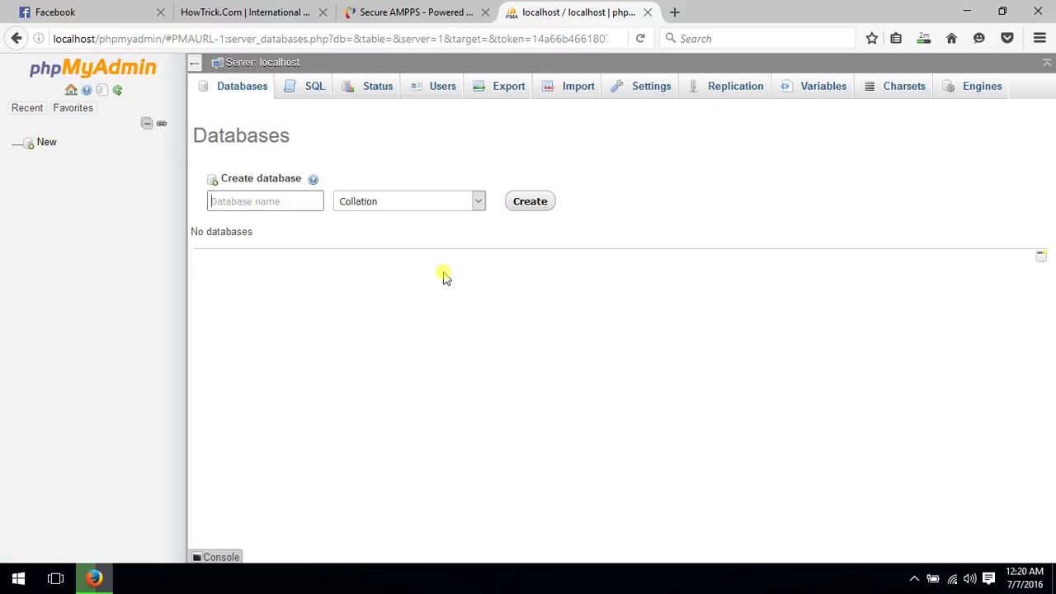
type("howtrick_db")
left_click(533, 208)
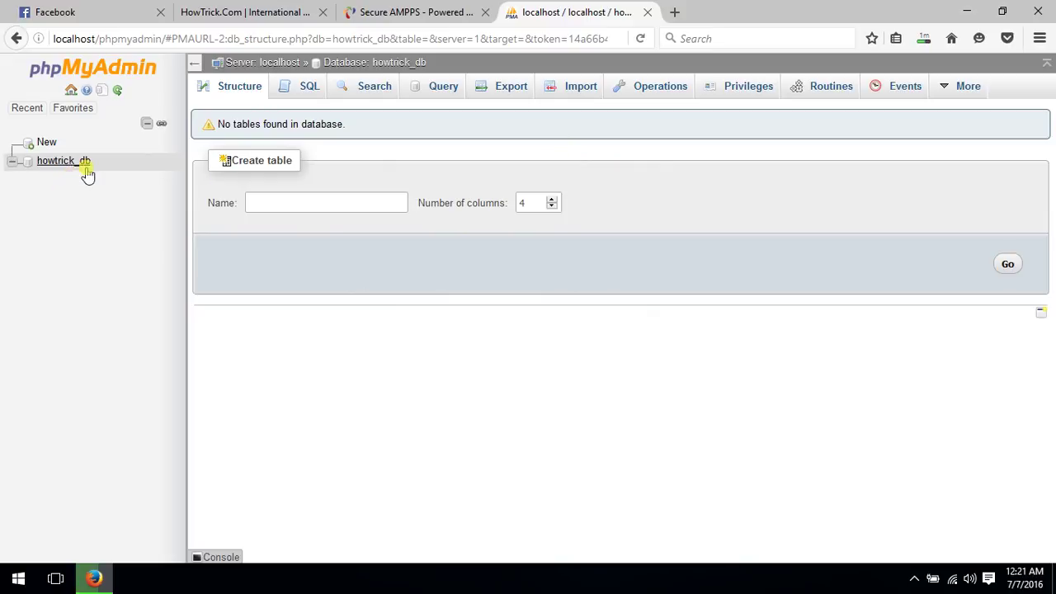
Open howtrick_db's Privileges page and start an Add user form, ready for the user name
left_click(743, 92)
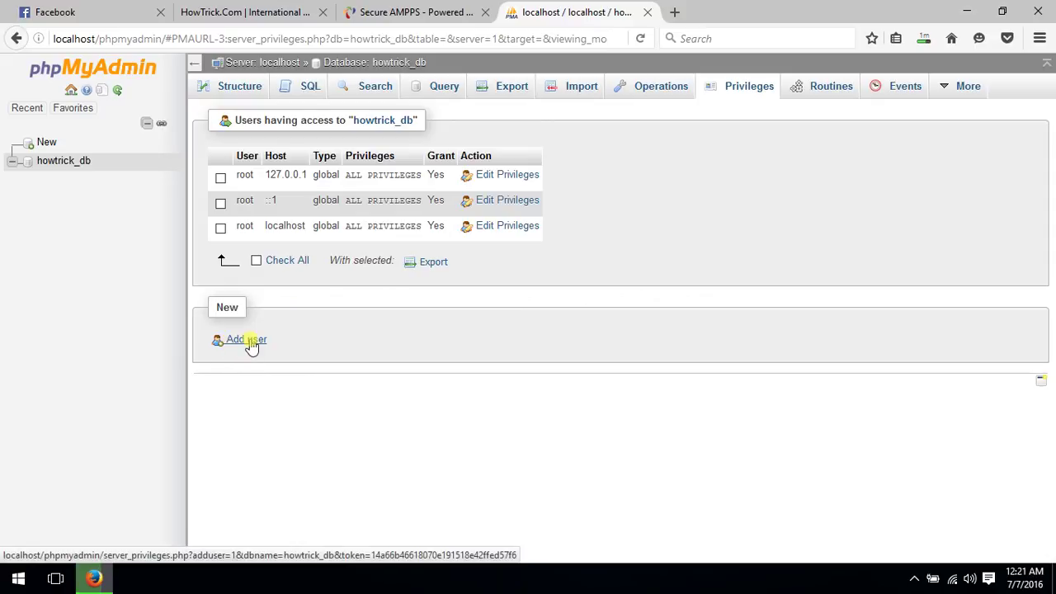
left_click(238, 342)
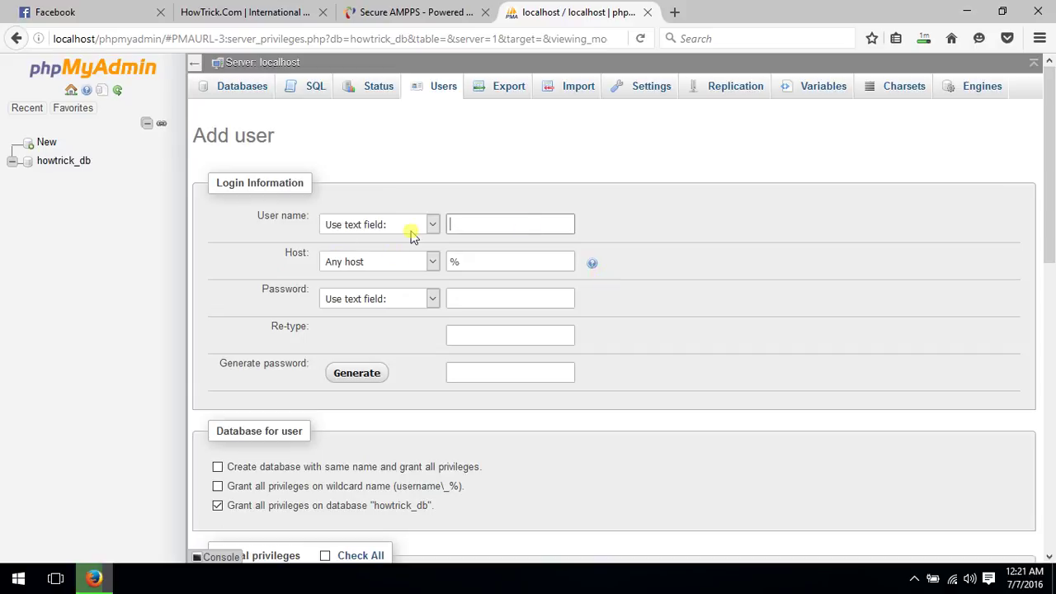
left_click(484, 226)
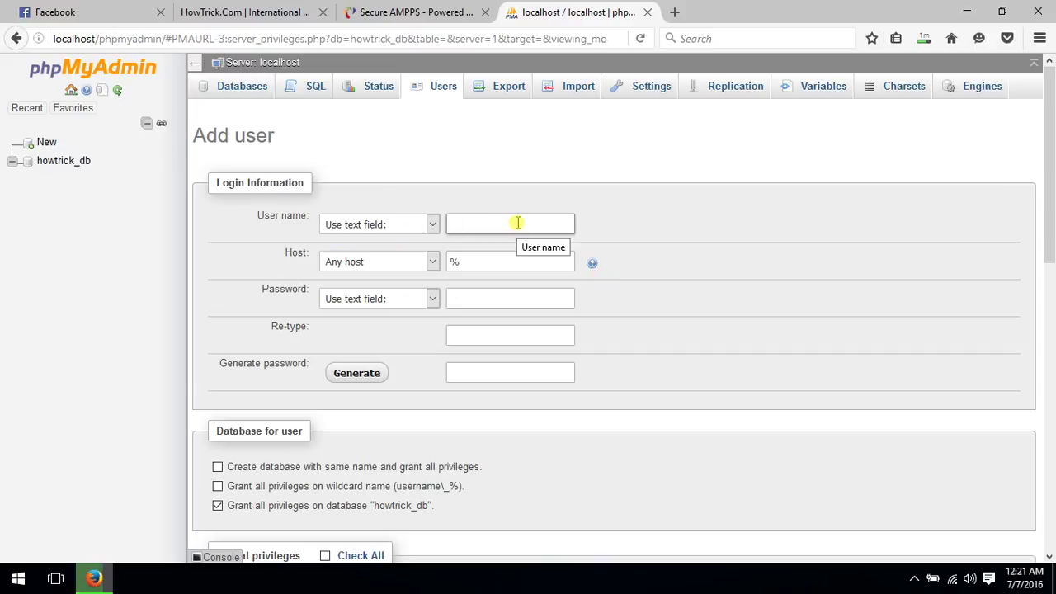
Enter user name howtrick with host Local, and type and retype the password
type("howtrick")
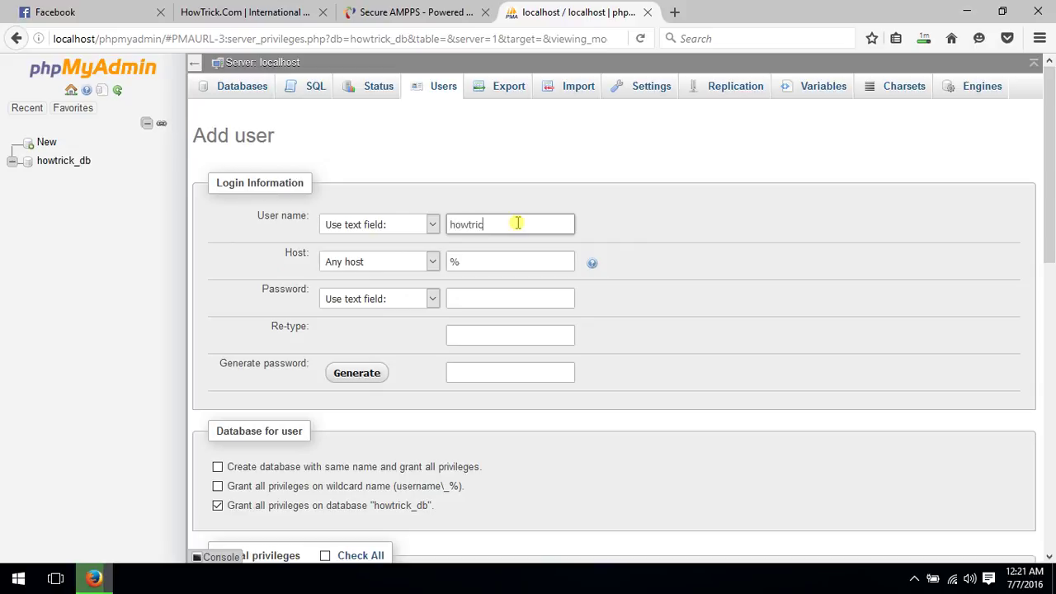
left_click(363, 262)
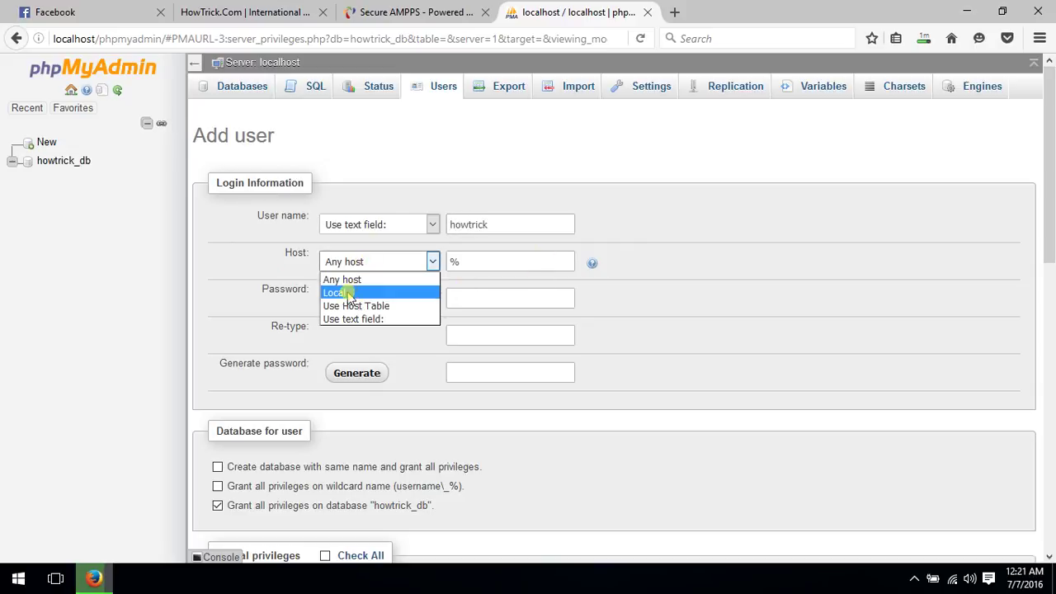
left_click(344, 294)
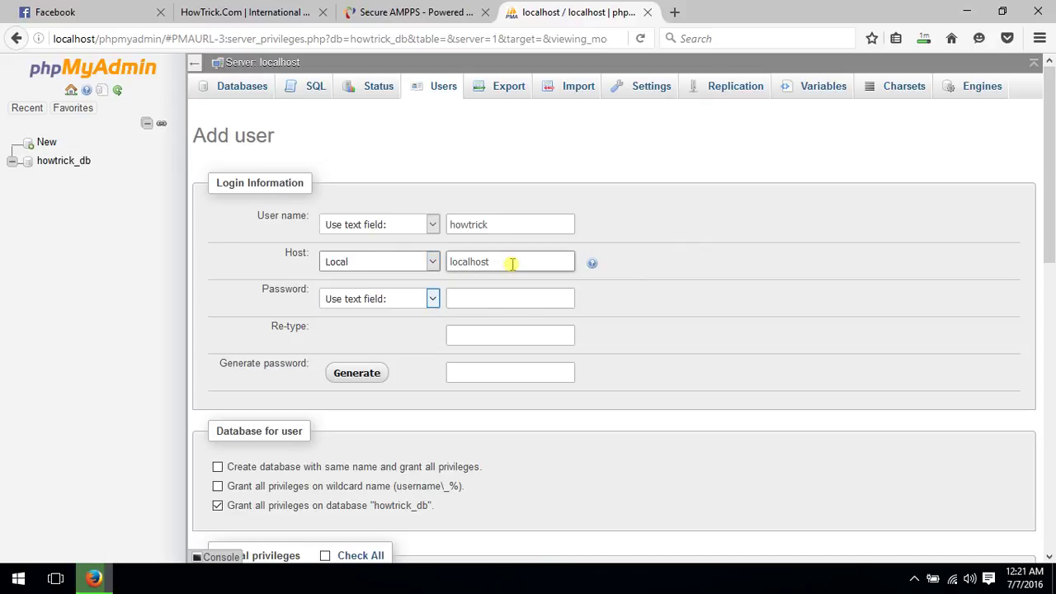
left_click(494, 299)
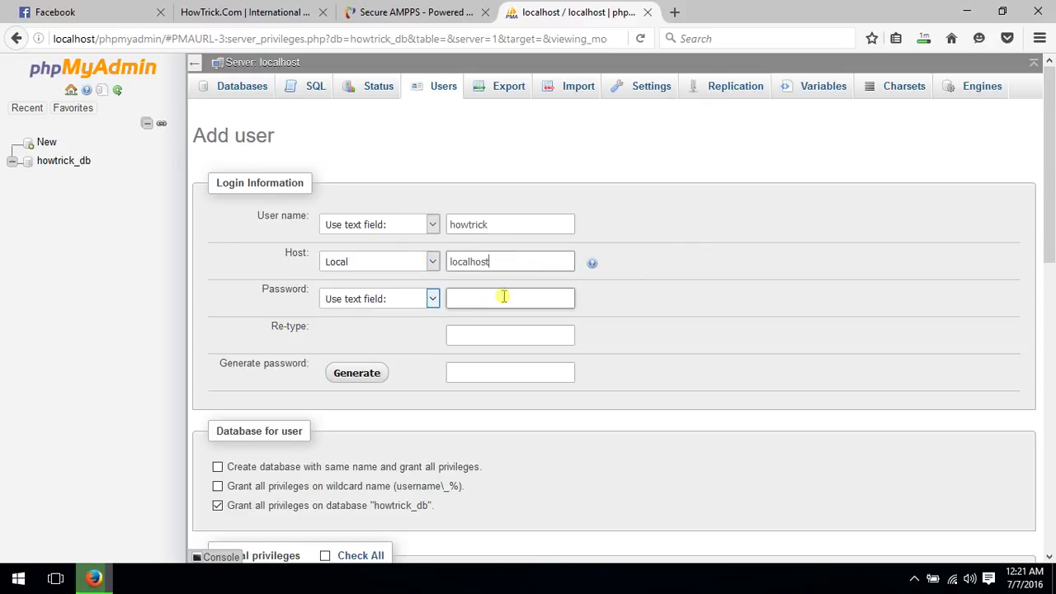
type("h")
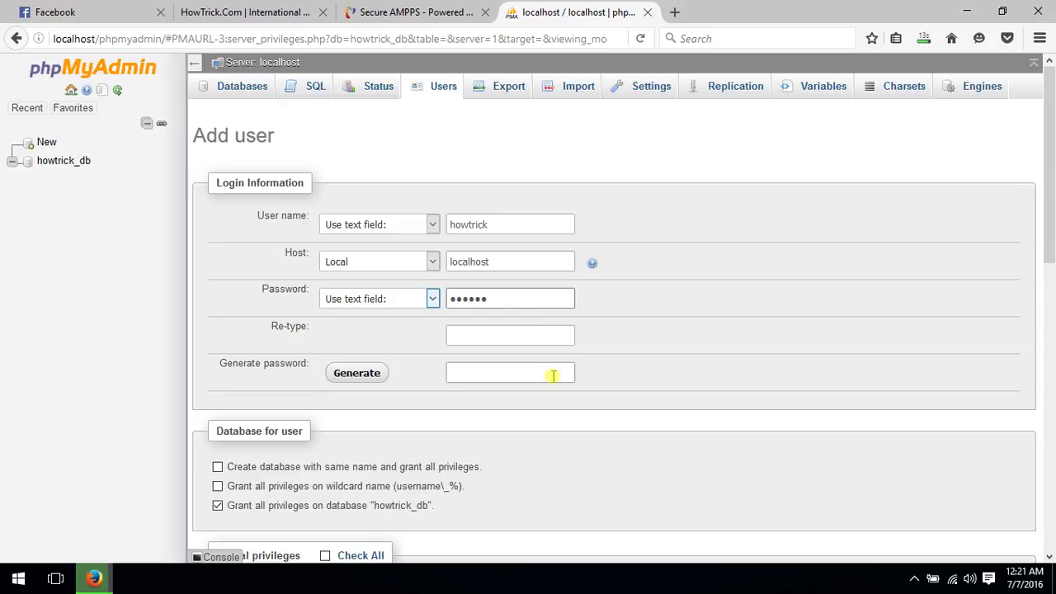
left_click(535, 330)
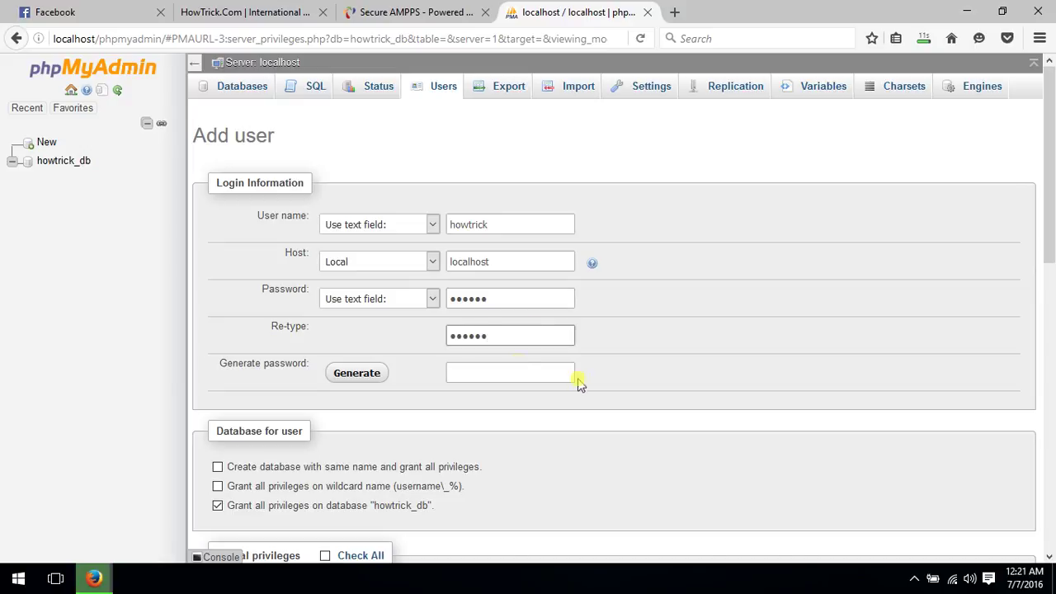
Grant all global privileges, create the user, then reopen the howtrick_db database
scroll(511, 339, "down", 5)
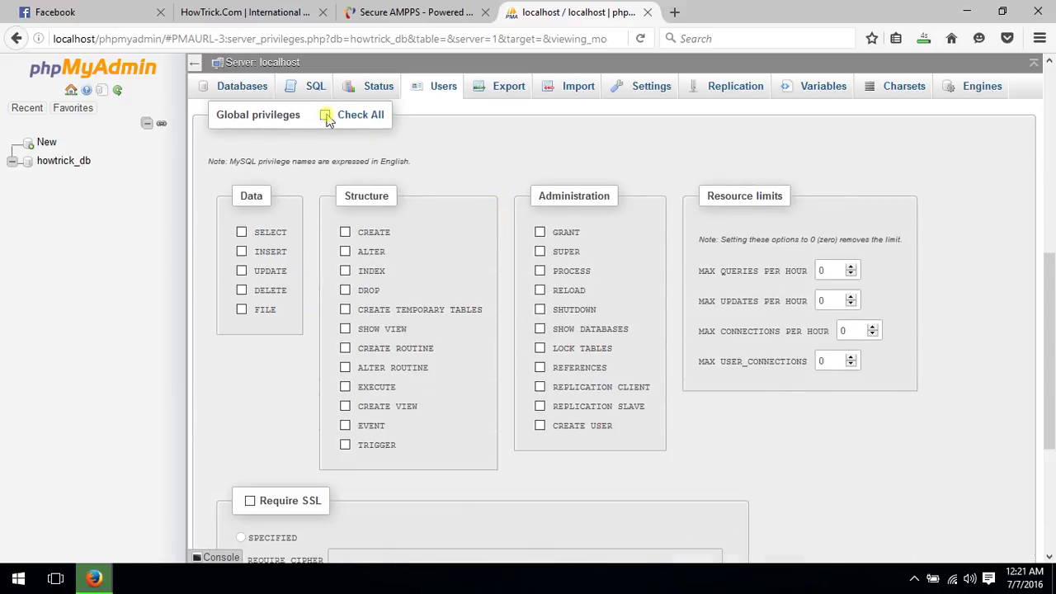
left_click(326, 116)
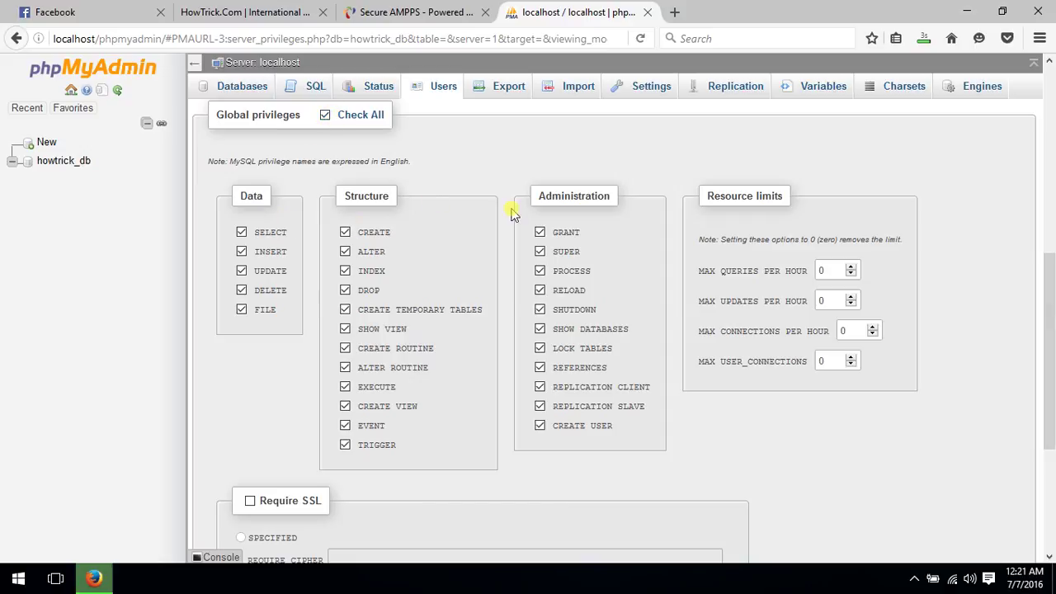
scroll(519, 217, "down", 3)
left_click(994, 495)
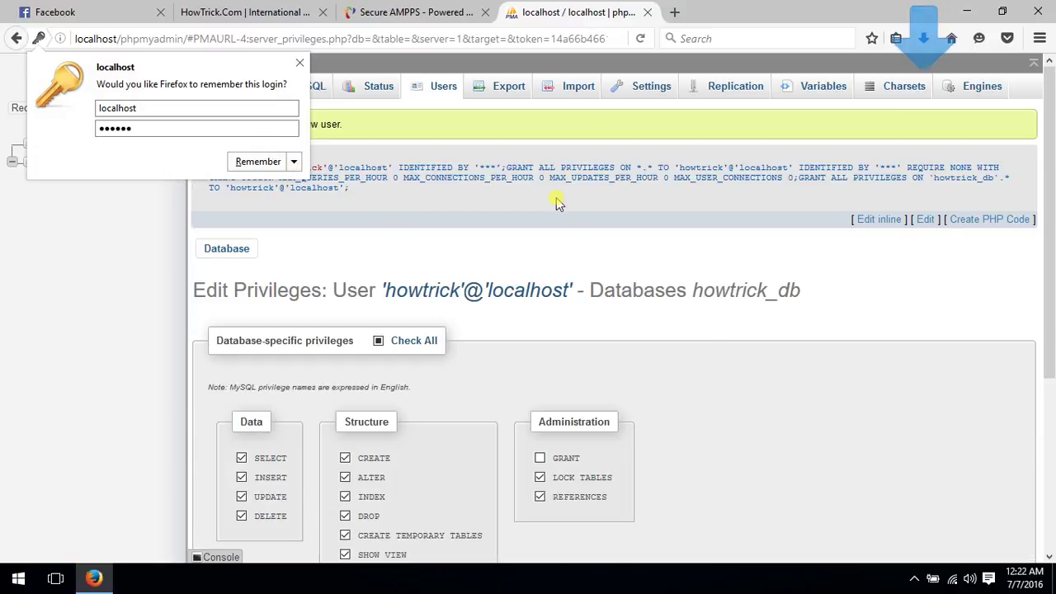
left_click(556, 197)
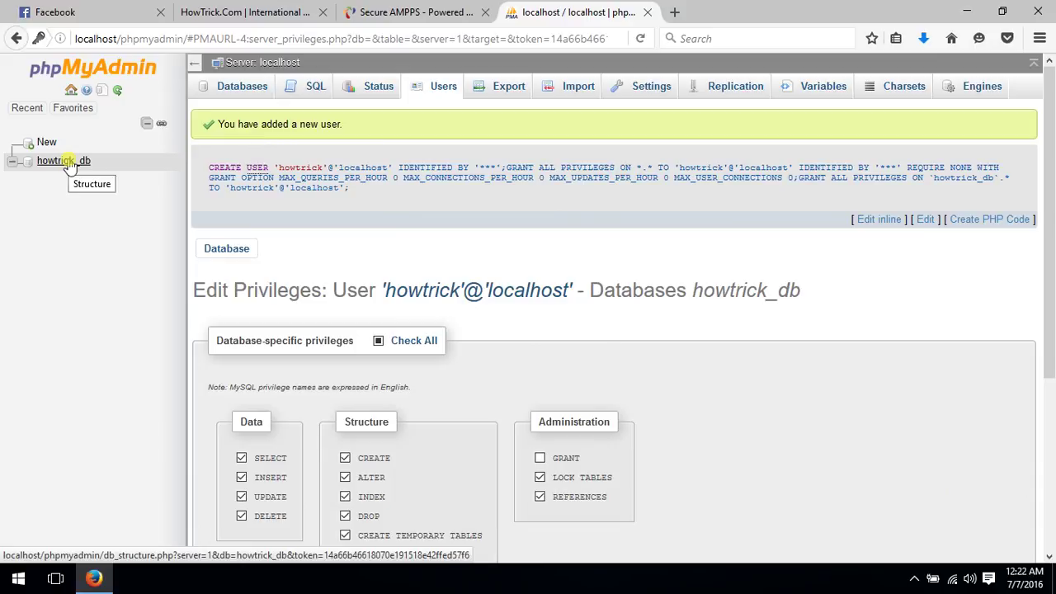
left_click(69, 162)
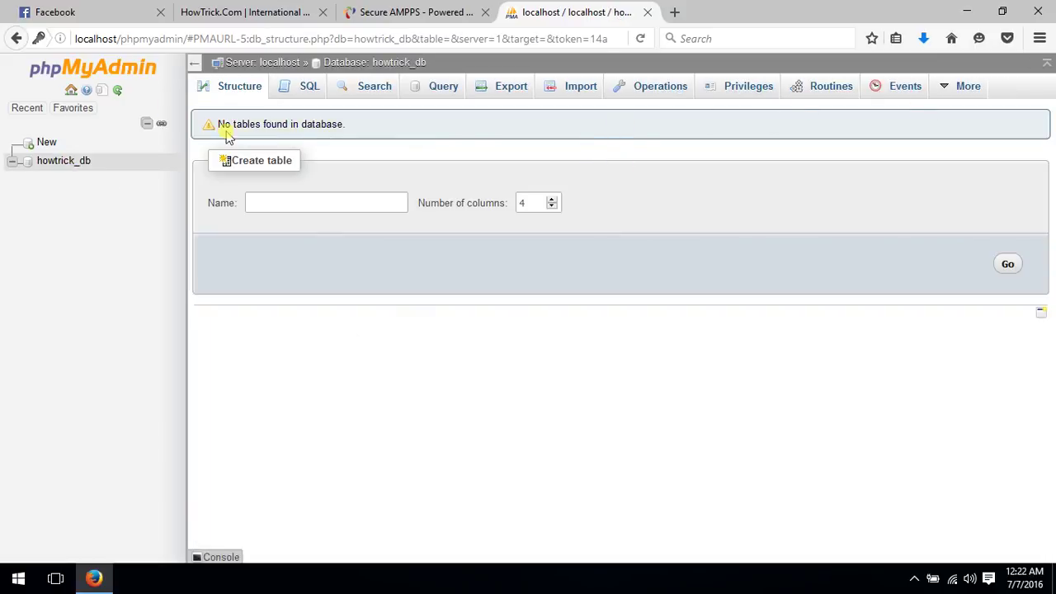
Move the wordpress-4.5.3.zip download from the Downloads folder onto the desktop
left_click(923, 39)
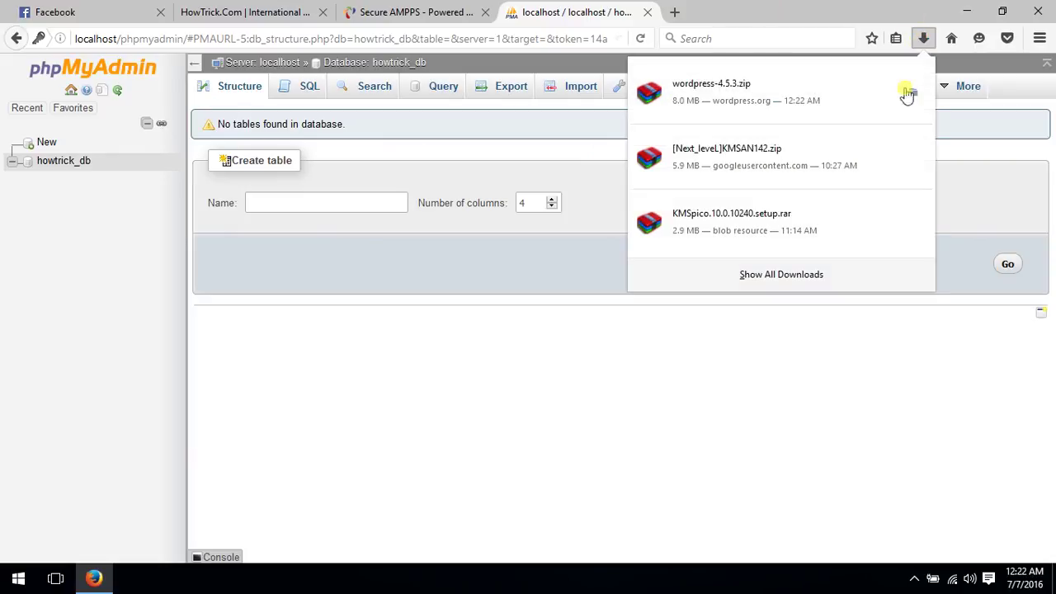
left_click(957, 48)
left_click(967, 11)
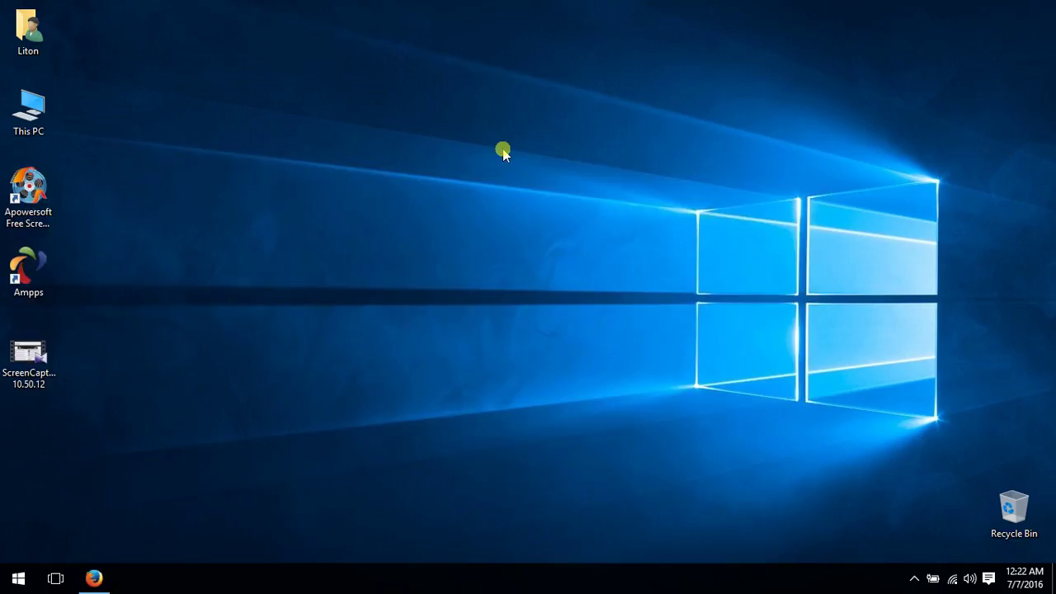
left_click_drag(476, 38, 731, 41)
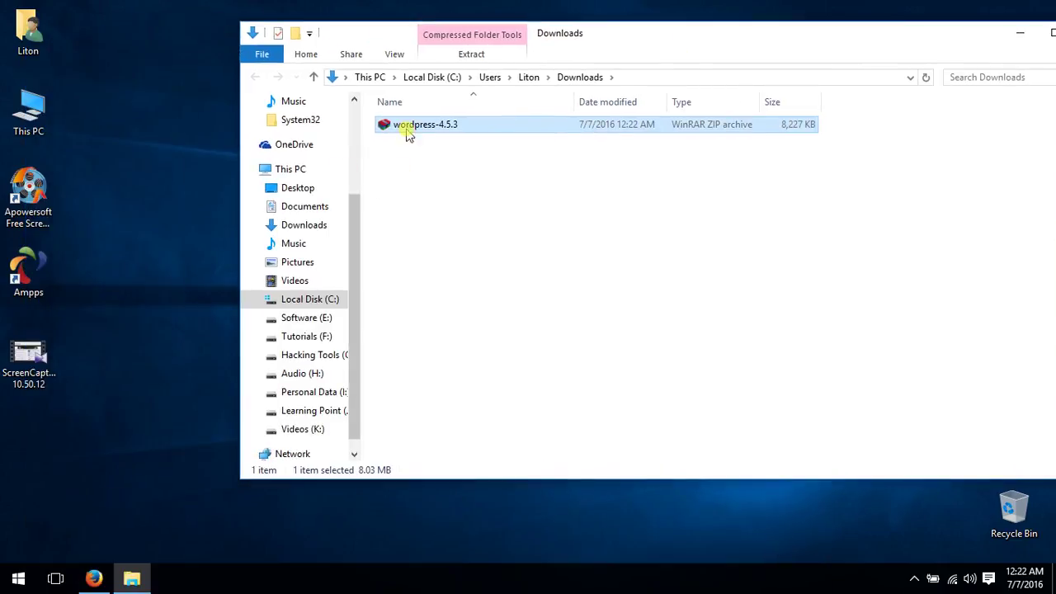
left_click_drag(415, 129, 37, 437)
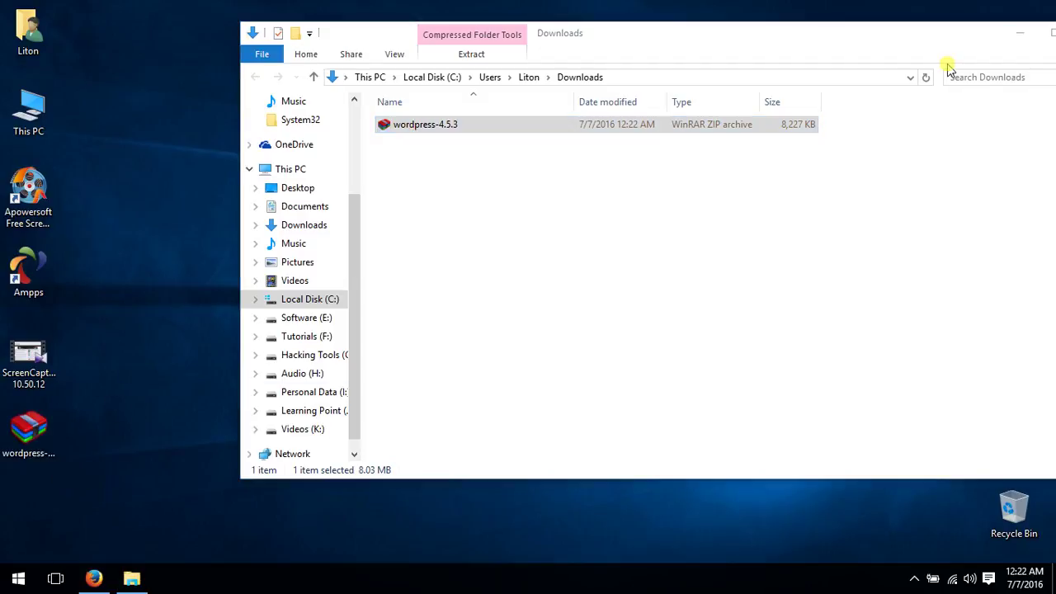
left_click_drag(993, 48, 801, 90)
left_click(936, 75)
right_click(707, 60)
left_click(758, 113)
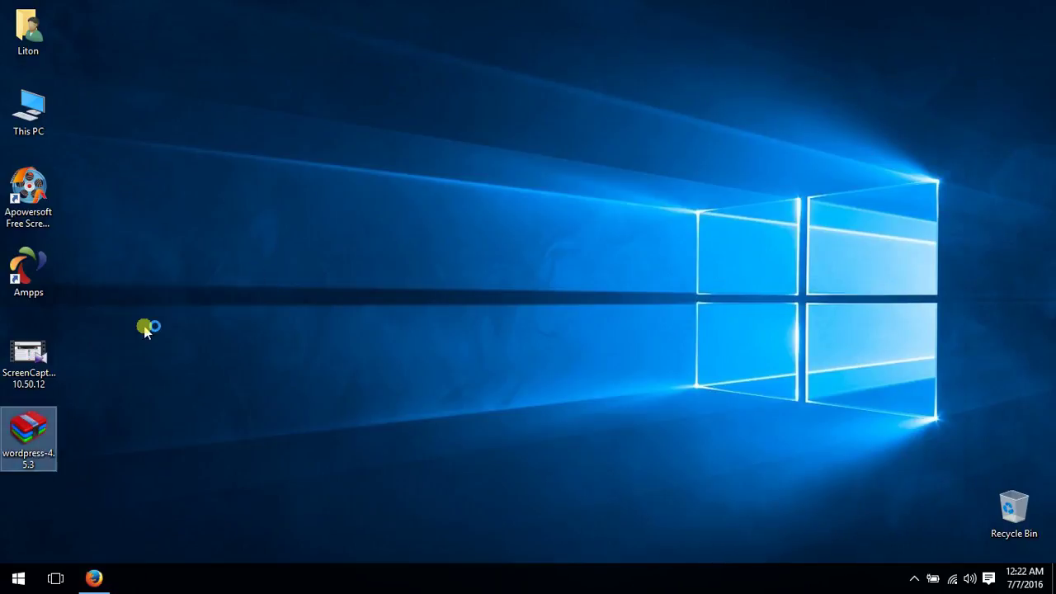
Extract the archive's wordpress folder onto the desktop with WinRAR
left_click(538, 235)
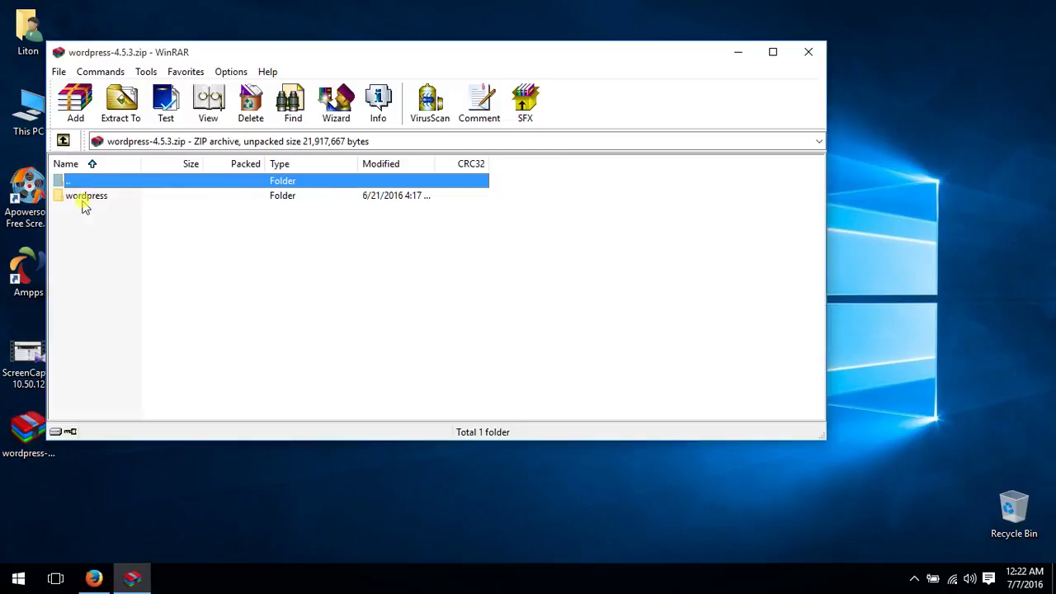
left_click(83, 198)
left_click_drag(753, 229, 918, 158)
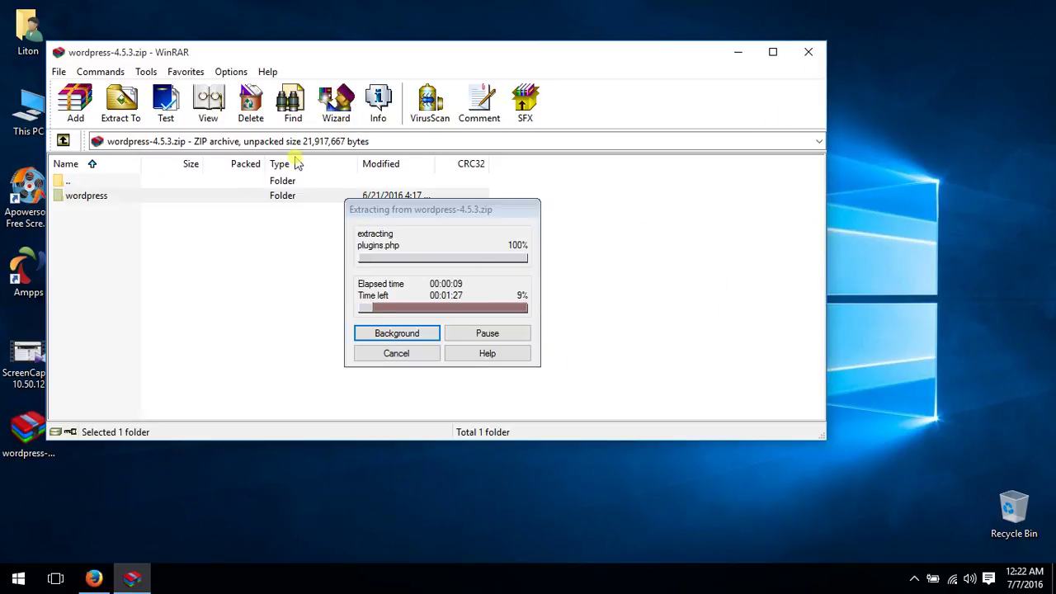
Open a maximized File Explorer window on Quick access while WinRAR keeps extracting
left_click_drag(374, 52, 484, 58)
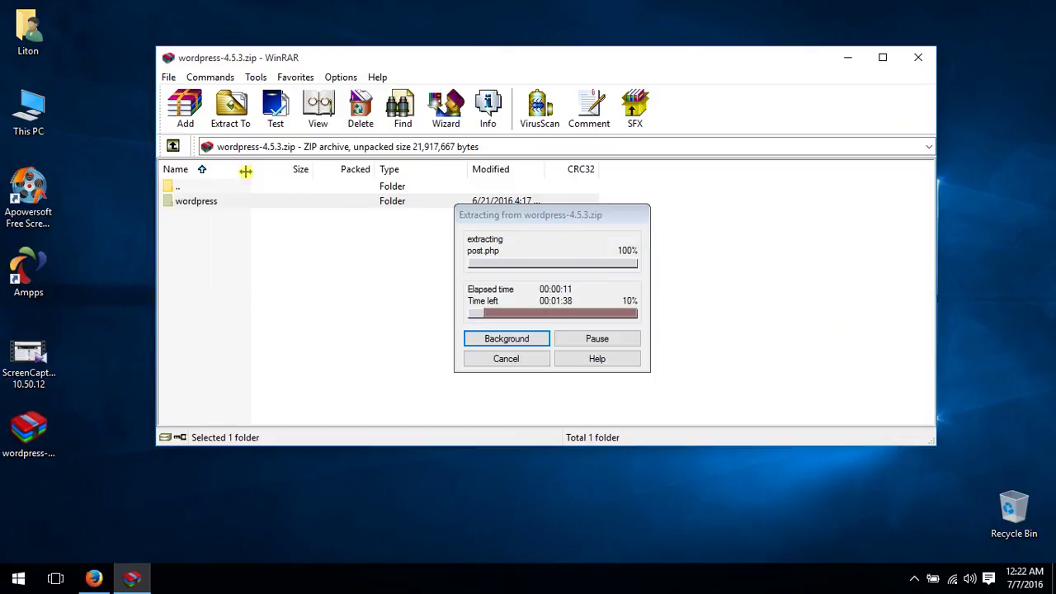
left_click(106, 114)
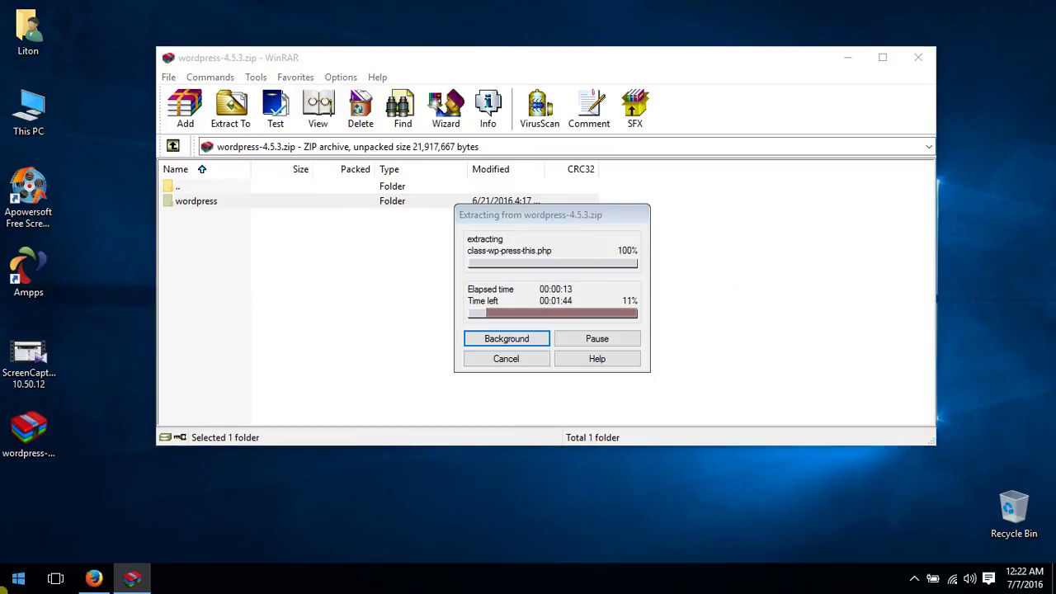
key("super")
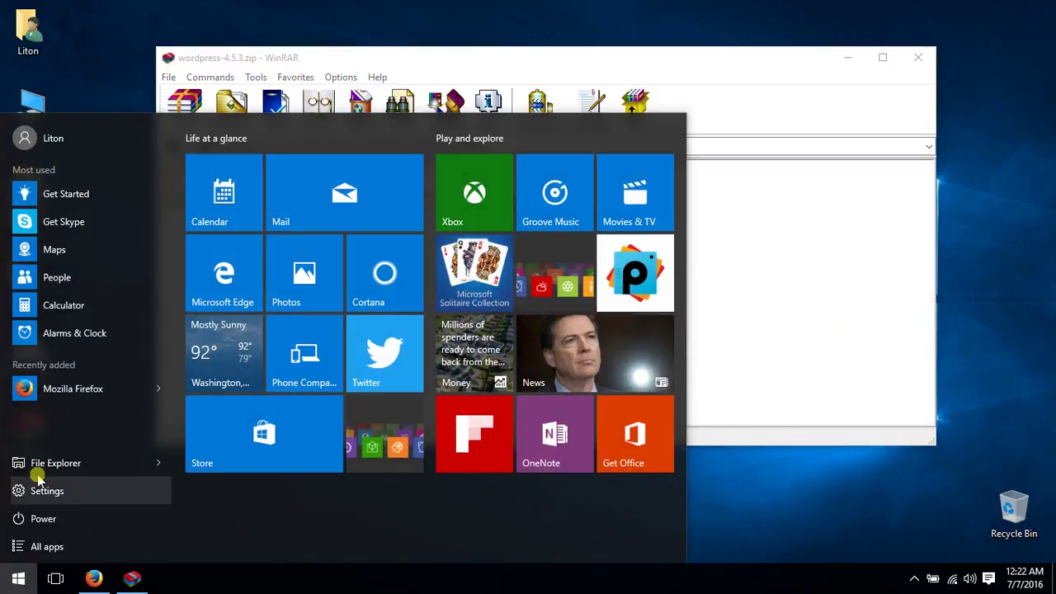
key("super+e")
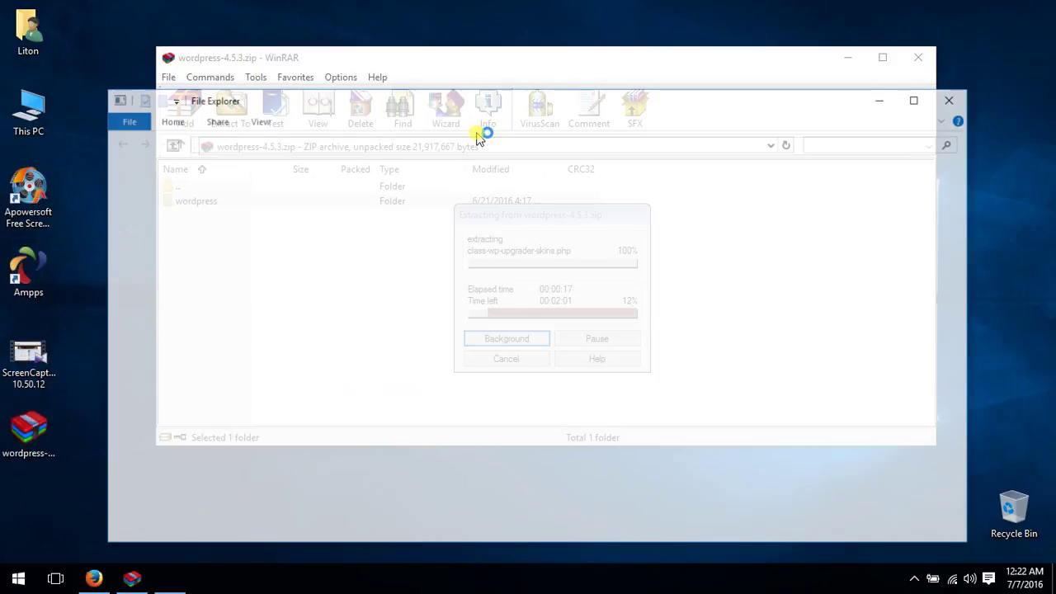
double_click(372, 103)
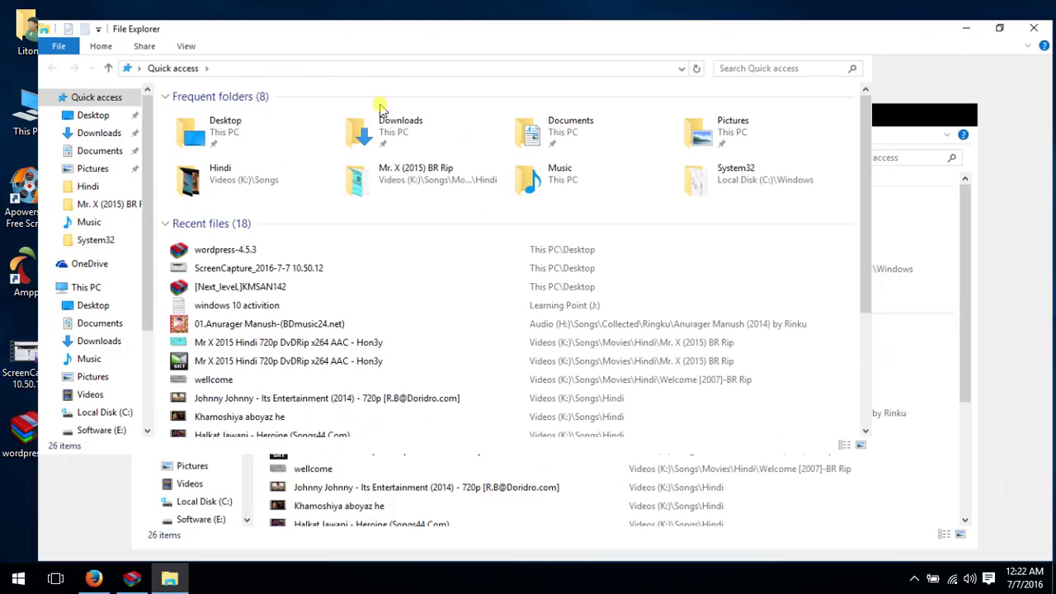
left_click(71, 413)
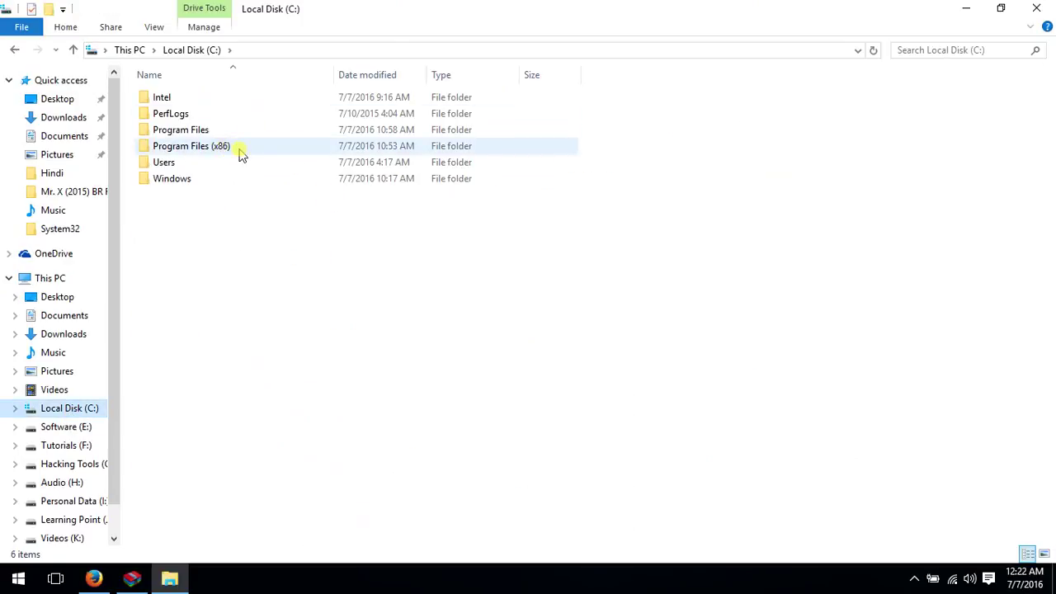
double_click(239, 152)
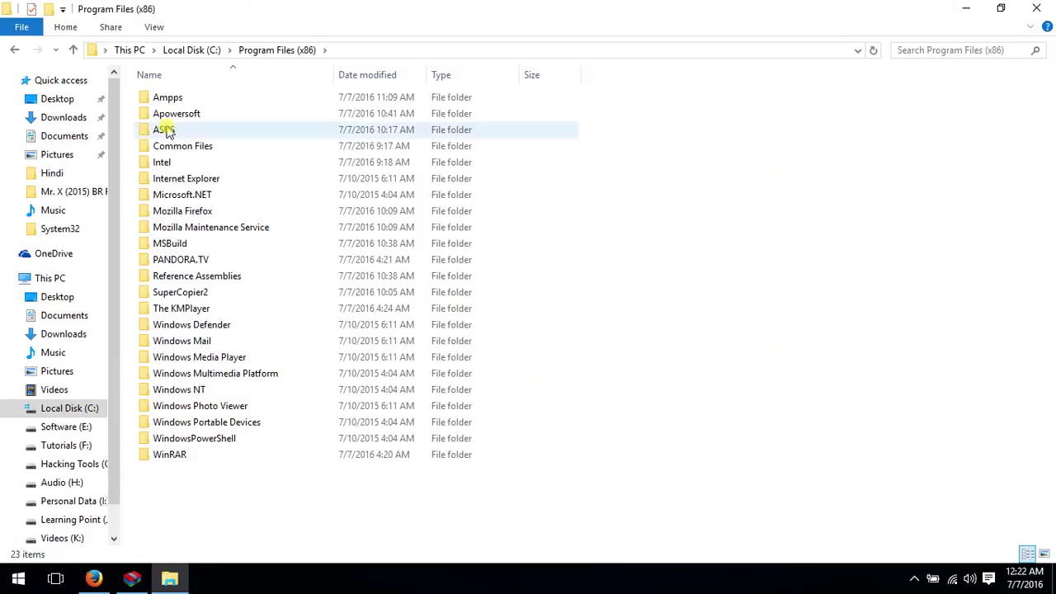
double_click(200, 99)
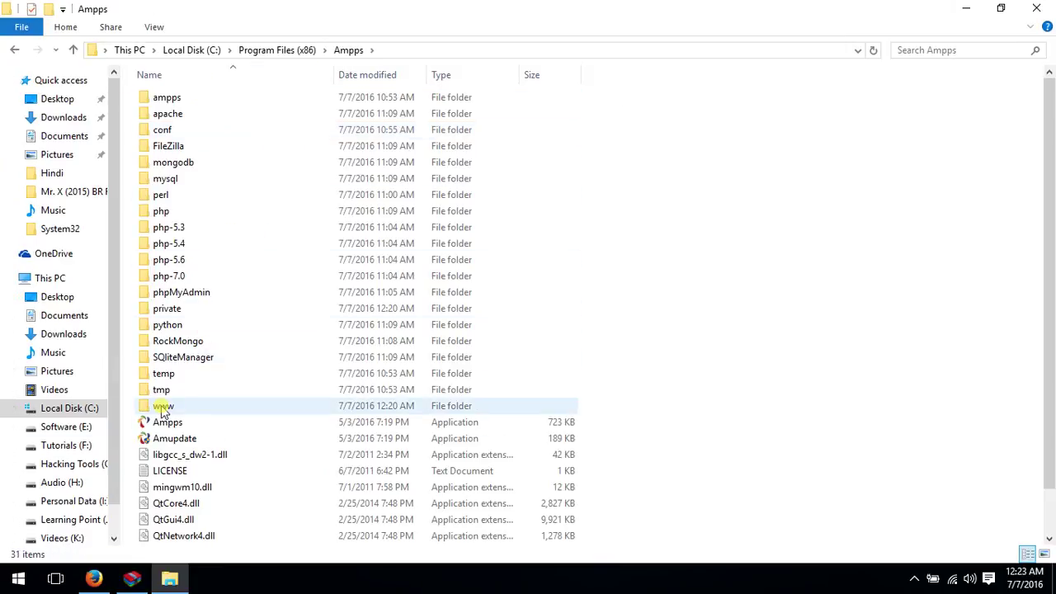
double_click(206, 402)
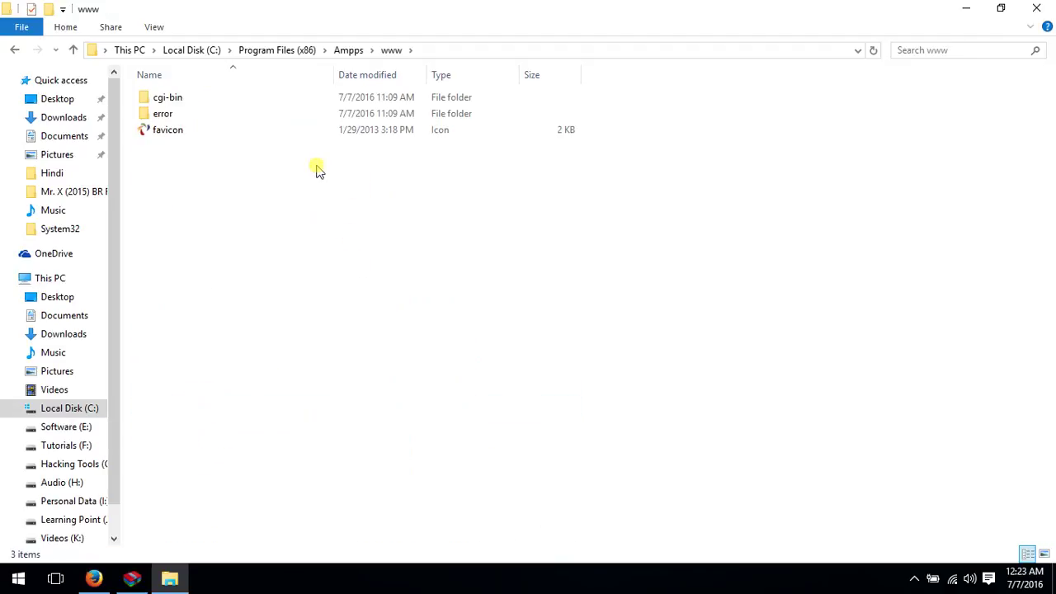
Glance over the Firefox tabs, then bring WinRAR forward until the wordpress extraction finishes
double_click(635, 7)
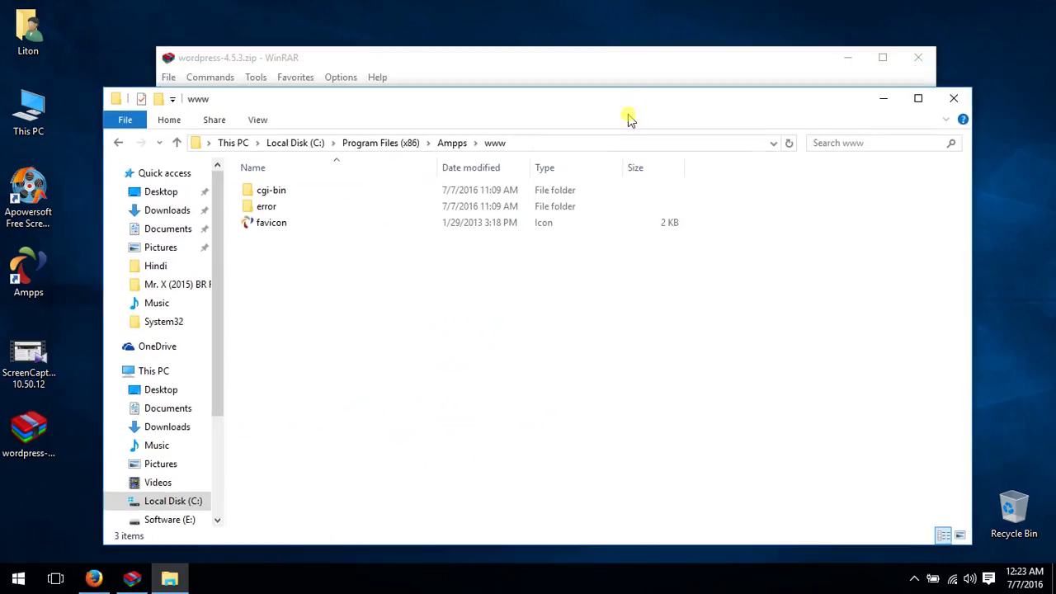
double_click(667, 100)
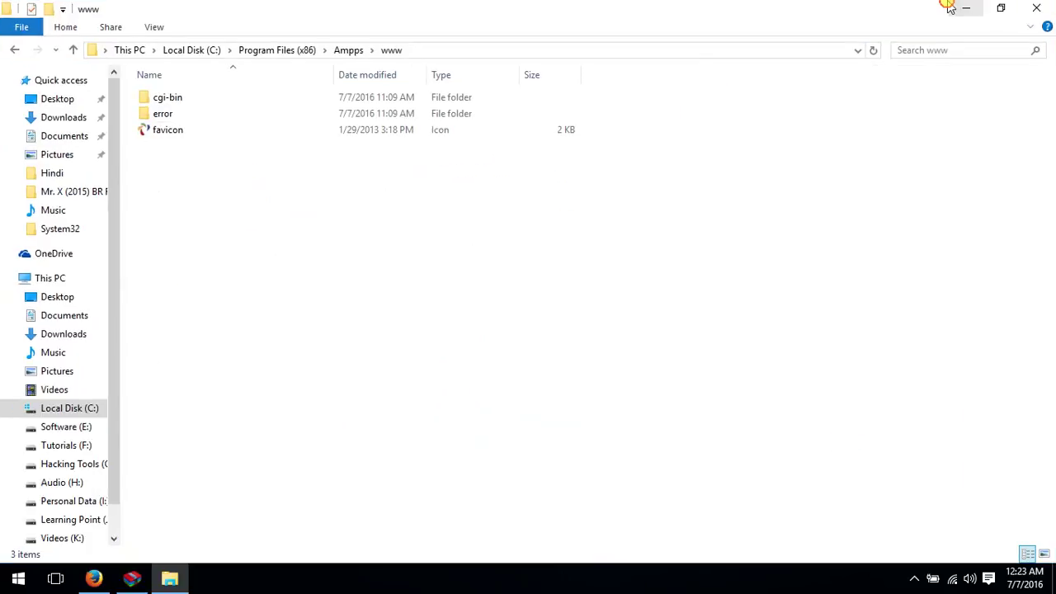
left_click(949, 6)
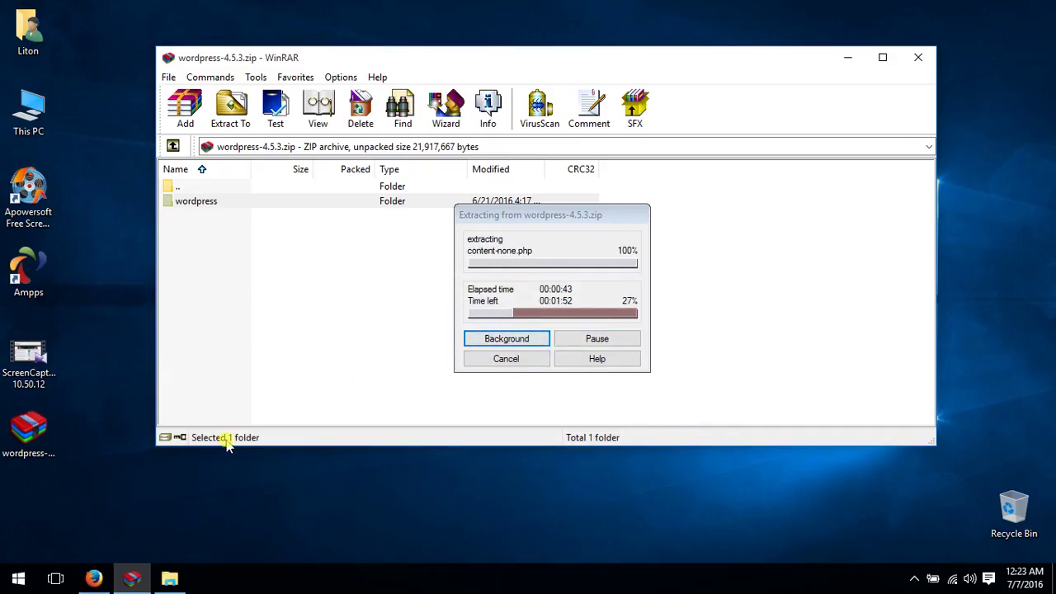
left_click(949, 218)
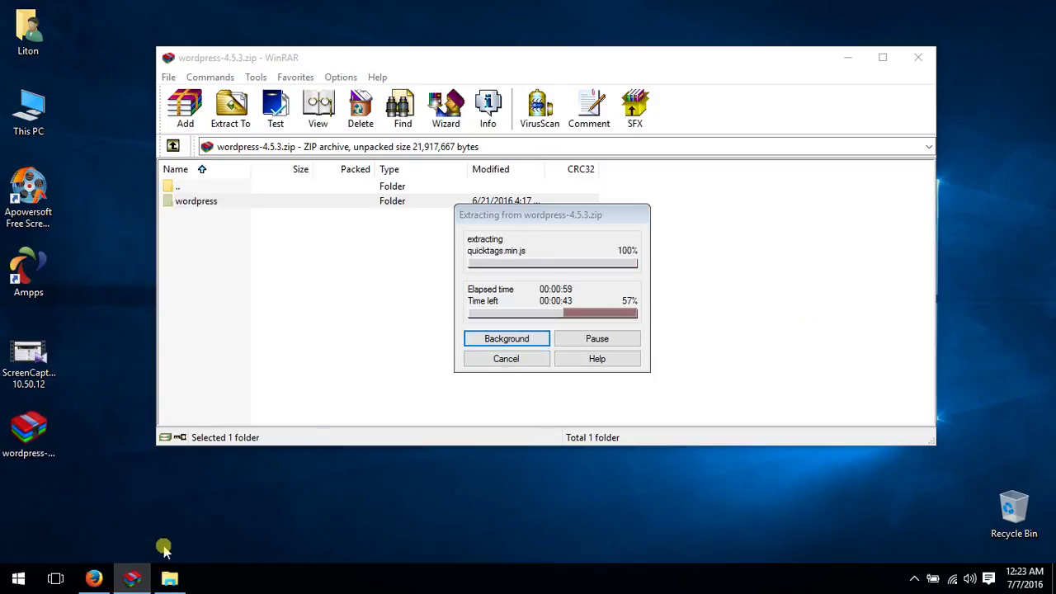
left_click(97, 580)
left_click(229, 10)
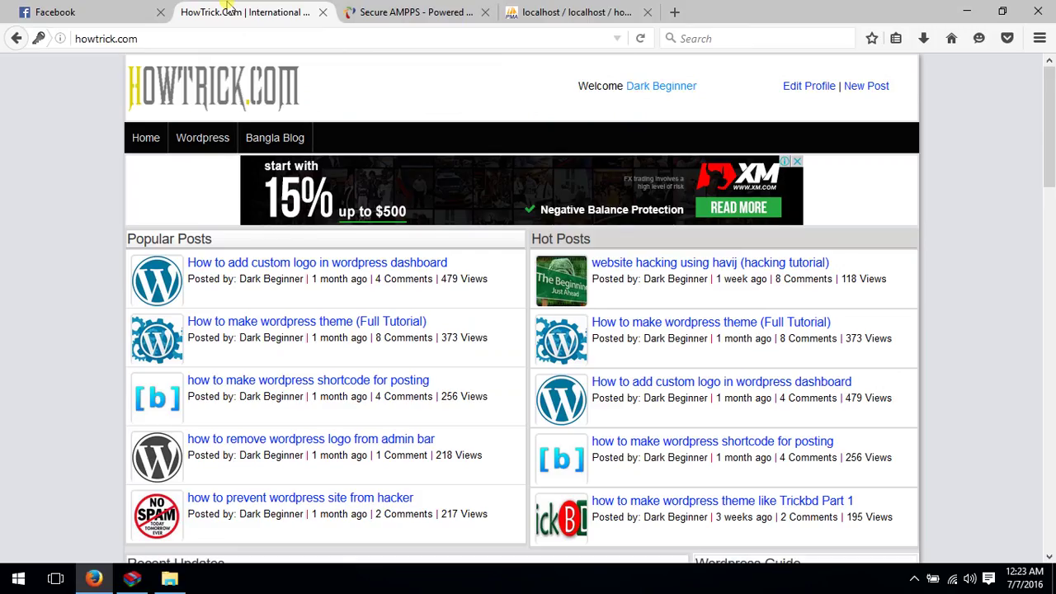
left_click(570, 11)
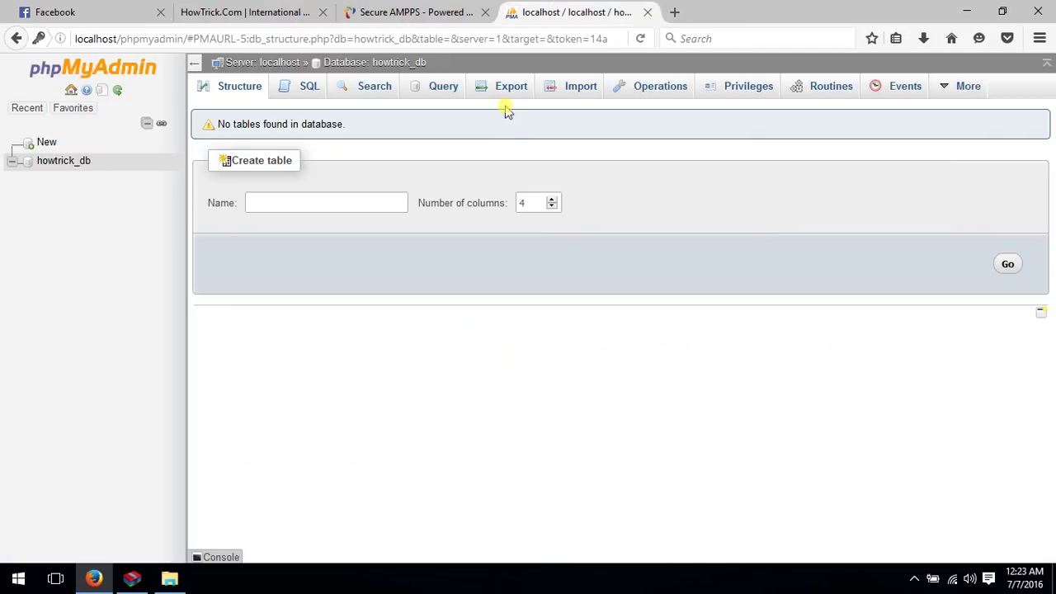
left_click(137, 581)
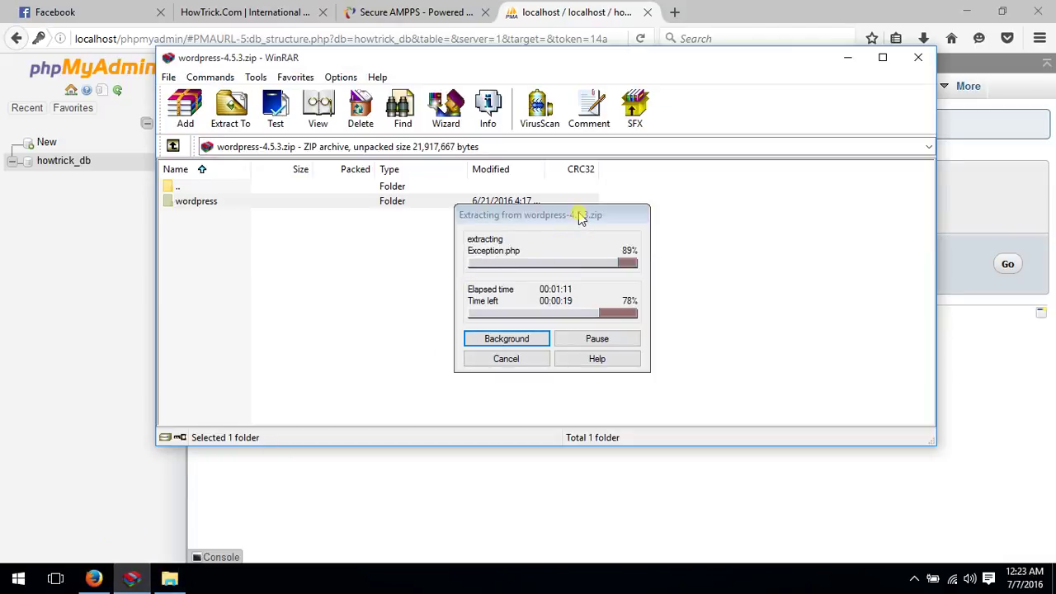
left_click(967, 11)
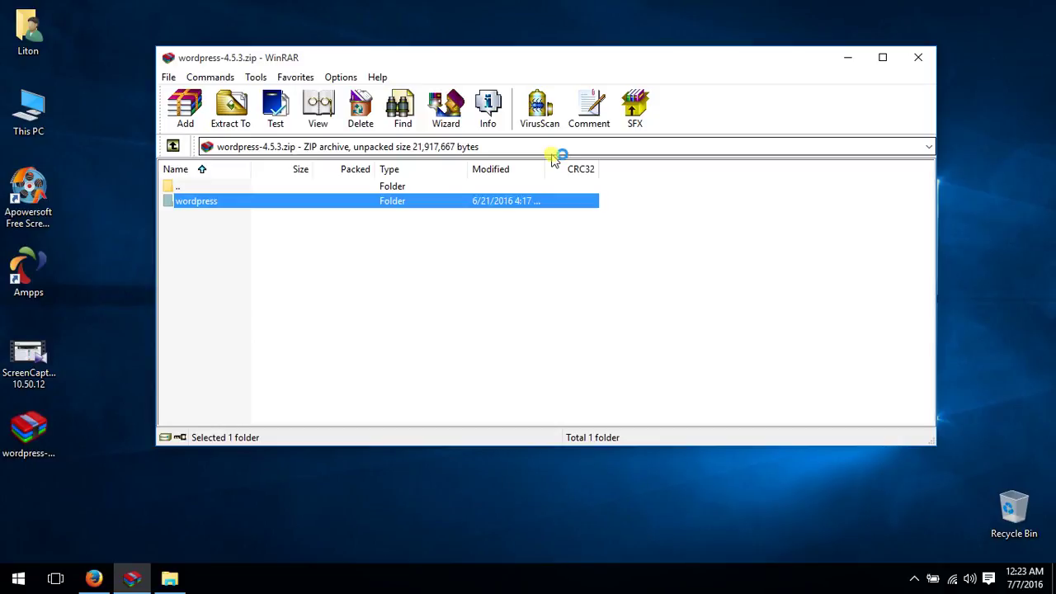
Close WinRAR and rename the extracted wordpress folder on the desktop to wp
left_click(917, 57)
right_click(421, 147)
left_click(477, 196)
left_click_drag(898, 112, 41, 507)
right_click(54, 504)
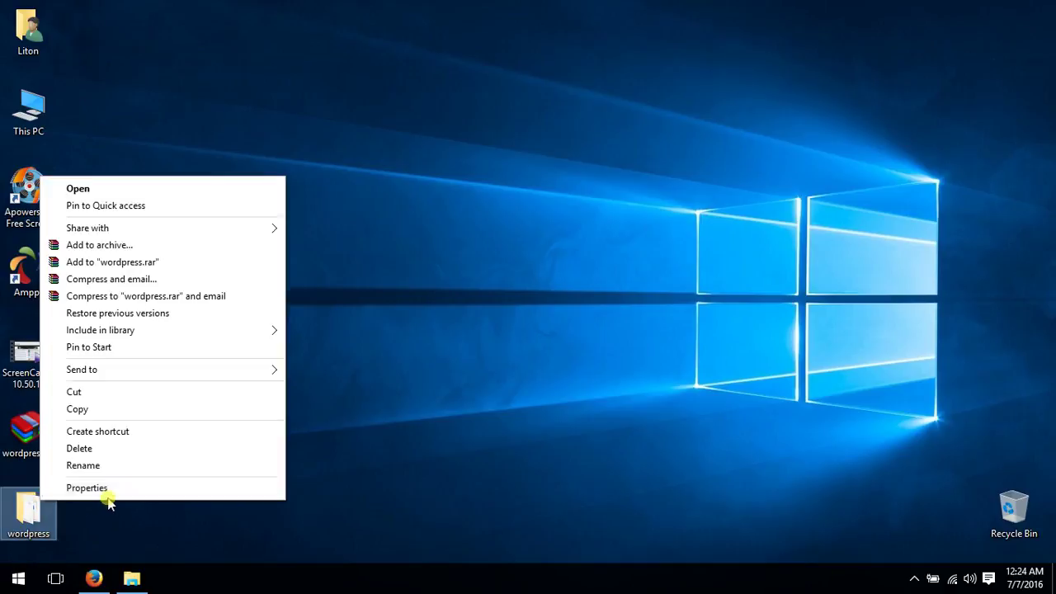
left_click(118, 466)
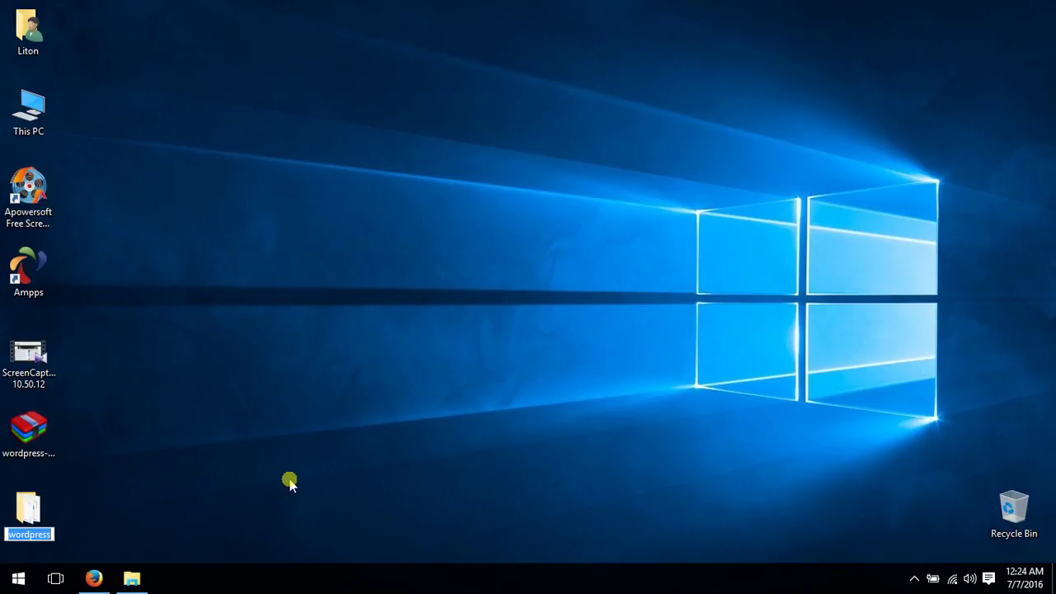
type("wp")
key("Return")
right_click(302, 415)
left_click(308, 302)
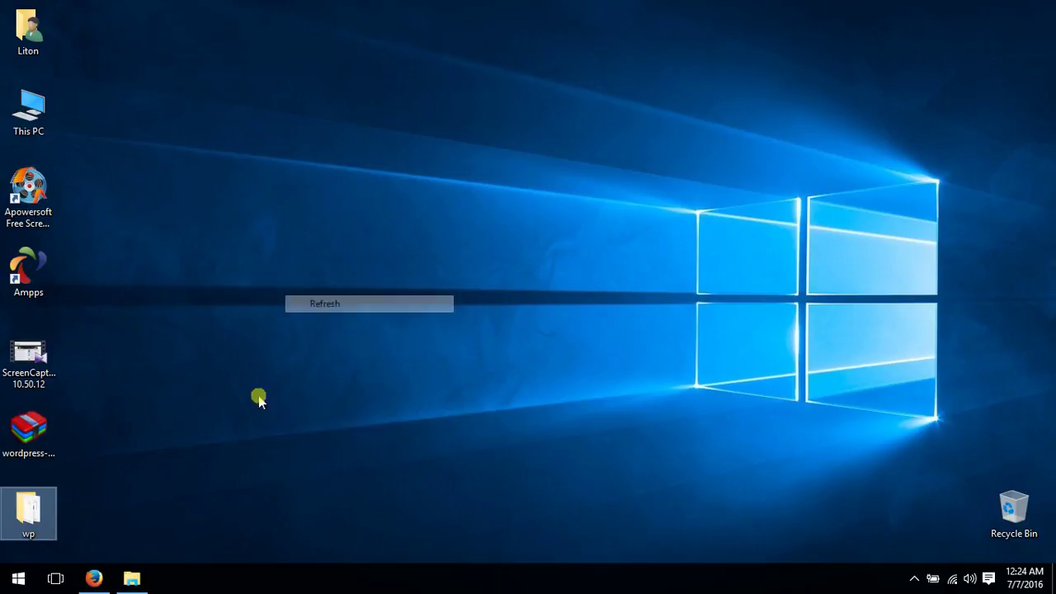
right_click(12, 501)
left_click(90, 410)
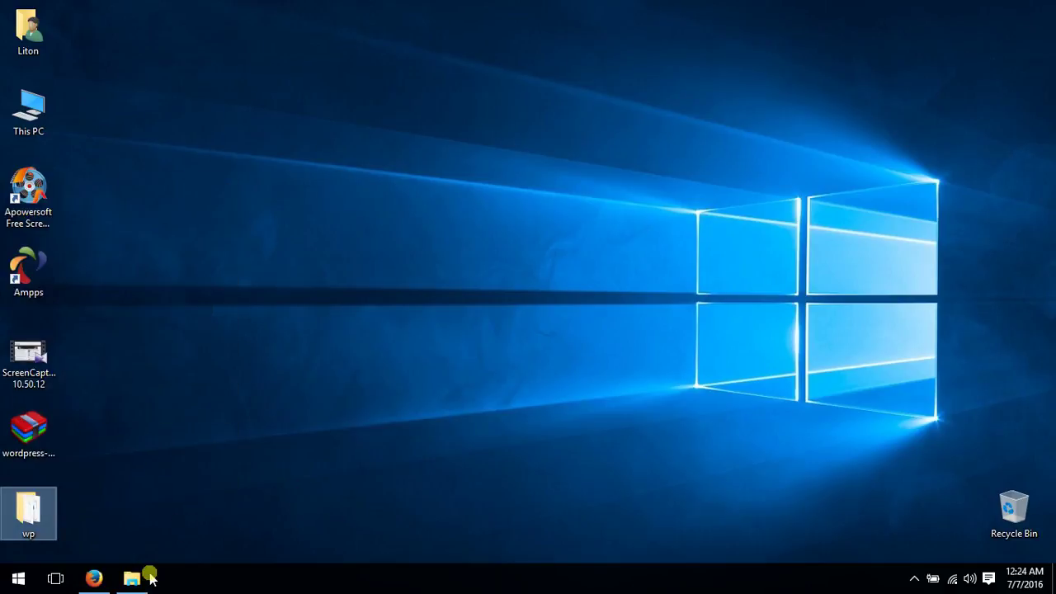
left_click(137, 578)
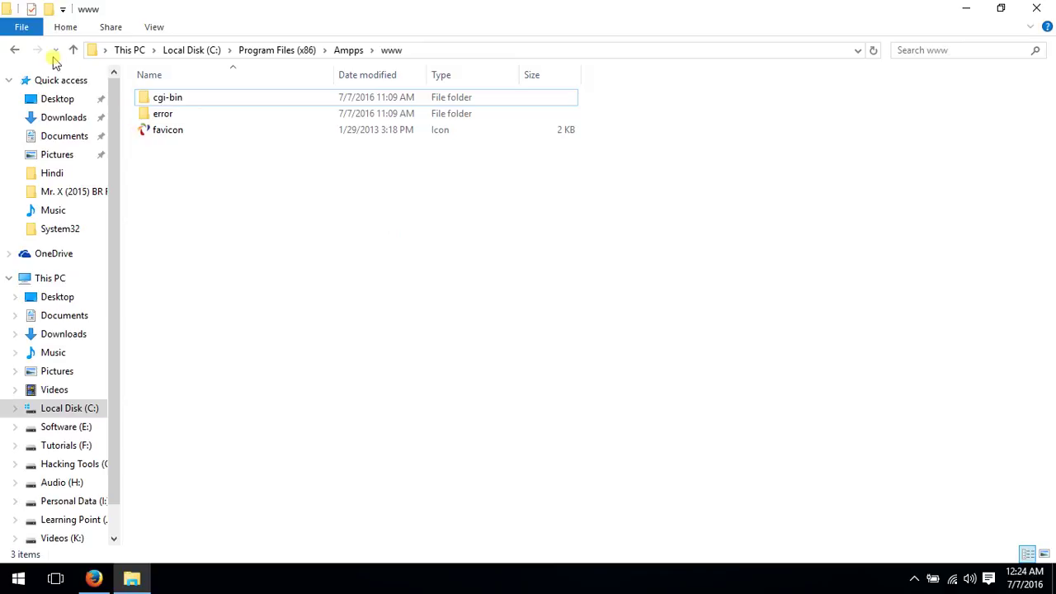
Paste the wp folder into the Ampps www folder and move the copy progress window aside
right_click(185, 168)
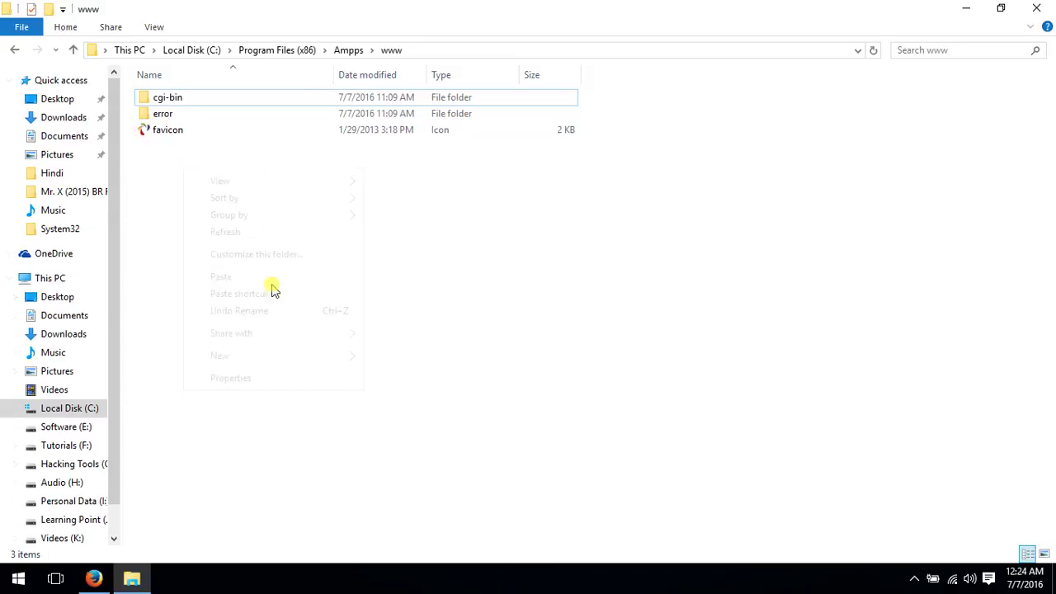
left_click(261, 278)
right_click(708, 167)
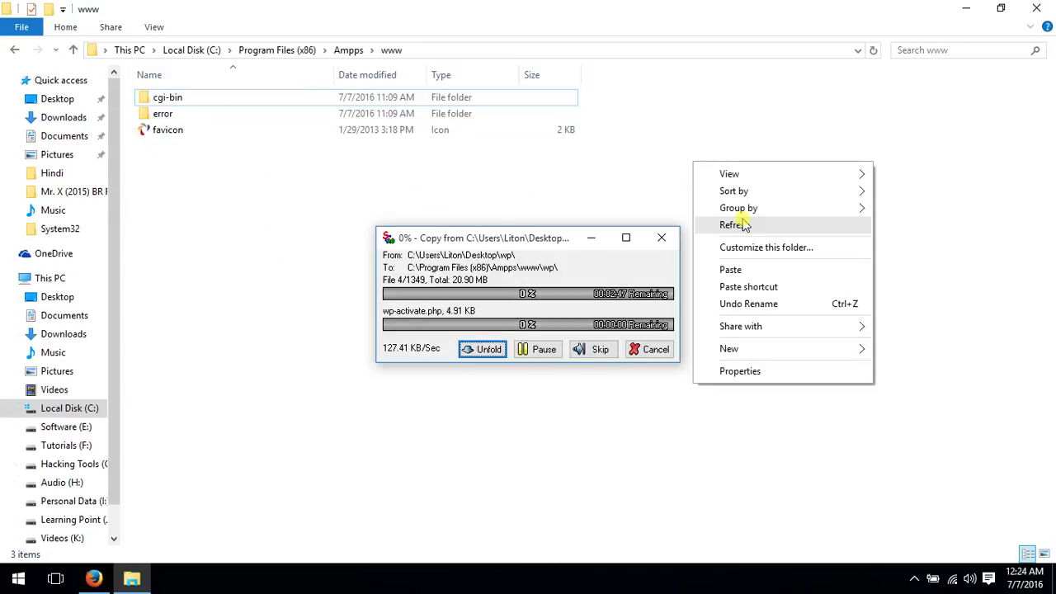
left_click_drag(575, 231, 576, 216)
left_click_drag(509, 220, 495, 163)
left_click(823, 254)
right_click(823, 253)
left_click(770, 223)
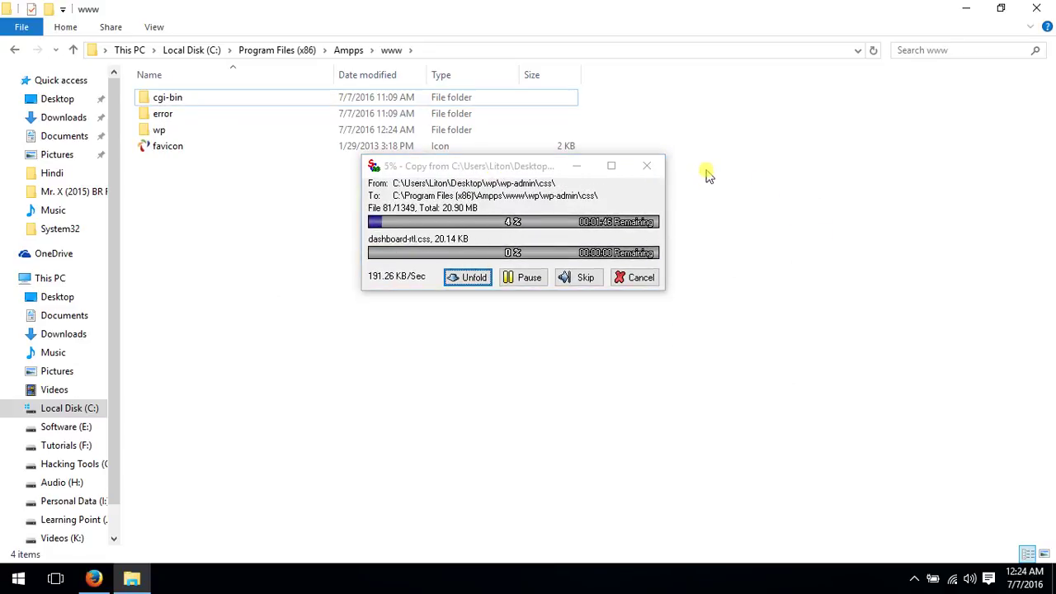
Select the address text after localhost/ in Firefox's Secure AMPPS tab, checking the new wp folder
left_click(93, 579)
left_click(416, 12)
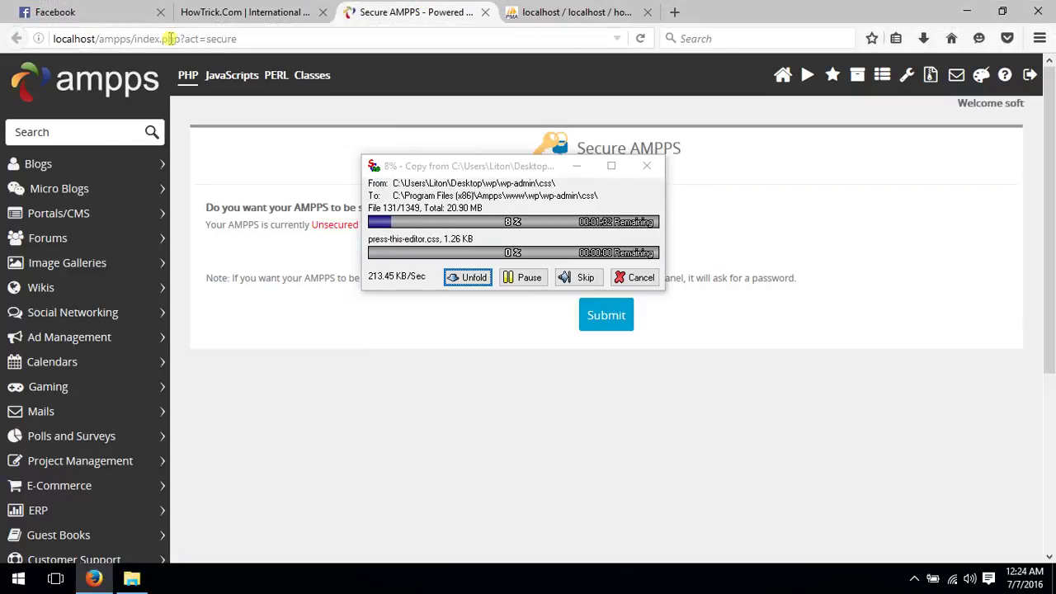
left_click_drag(99, 38, 289, 57)
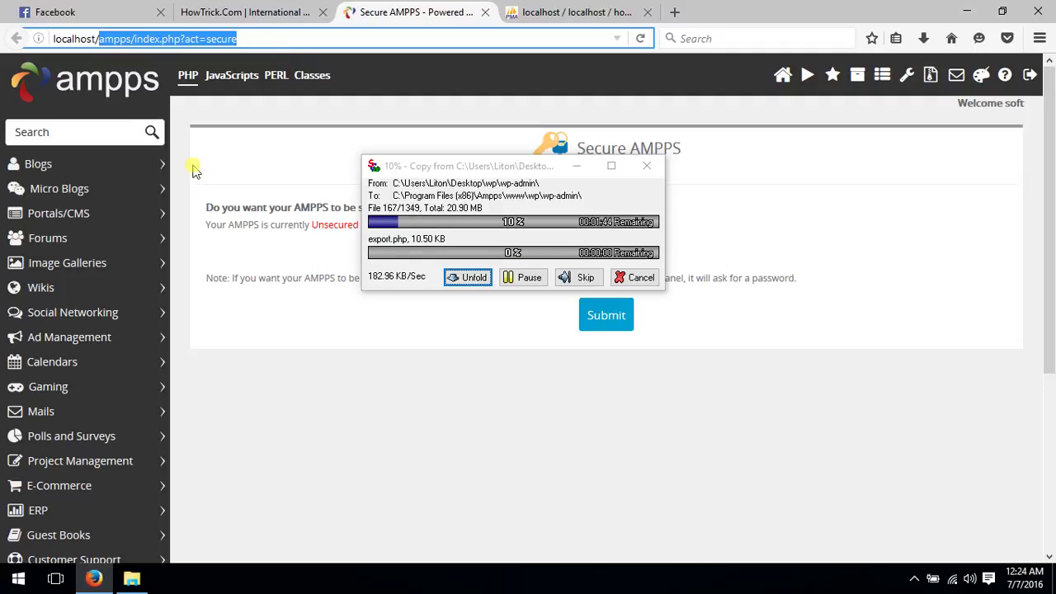
left_click(131, 578)
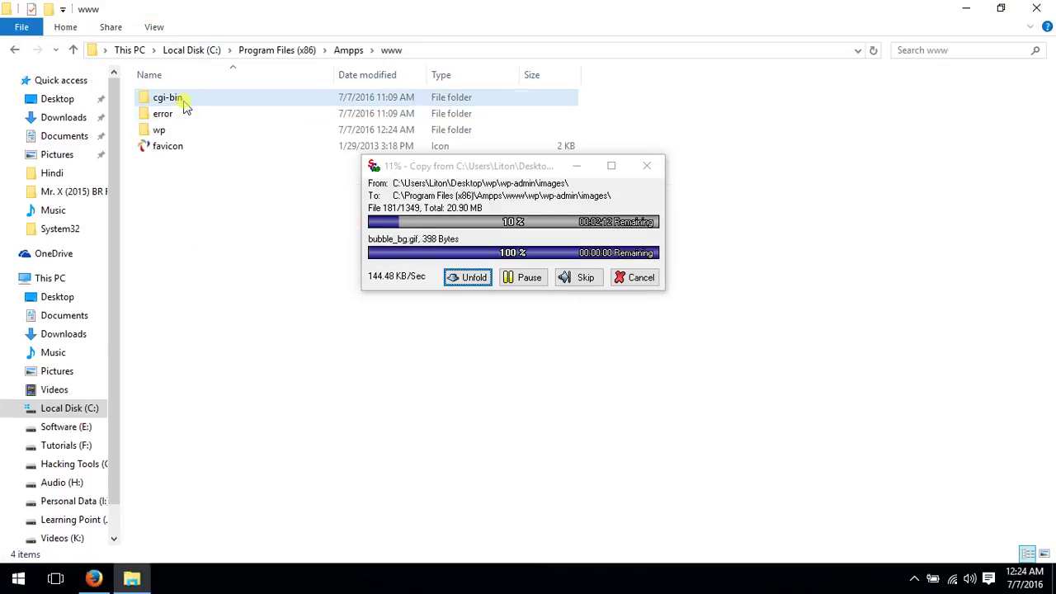
left_click(156, 130)
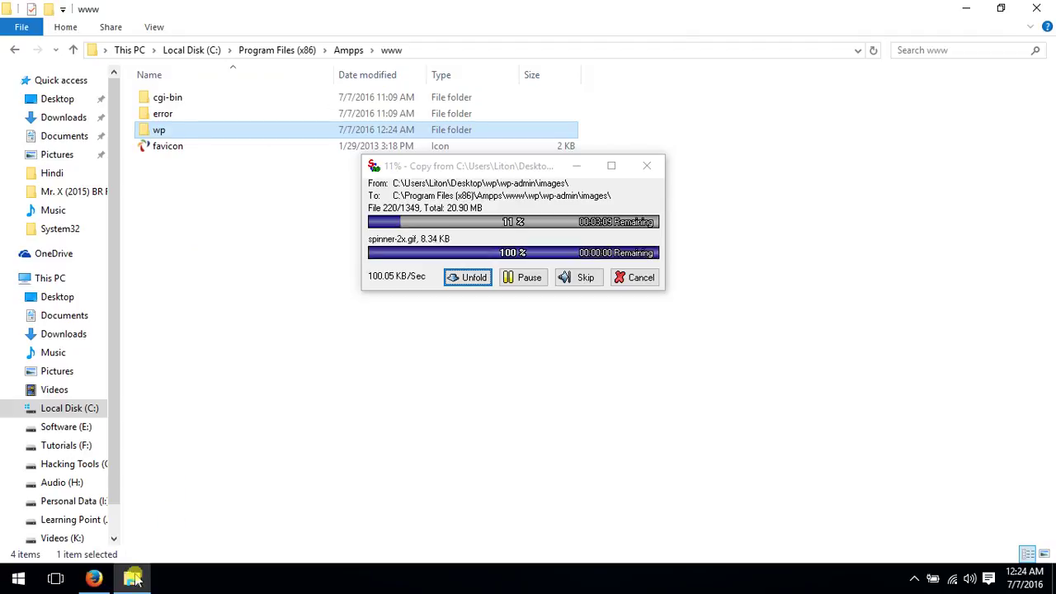
left_click(93, 578)
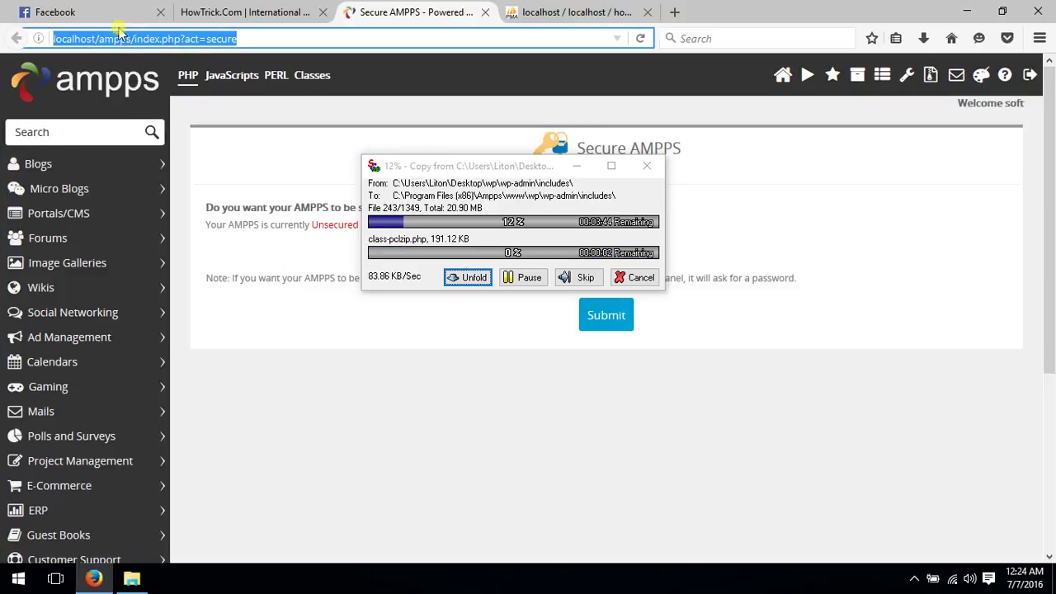
Replace 'ampps/index.php?act=secure' in the AMPPS tab's address with 'wp' to make localhost/wp
left_click(105, 39)
left_click_drag(98, 39, 252, 31)
type("wp")
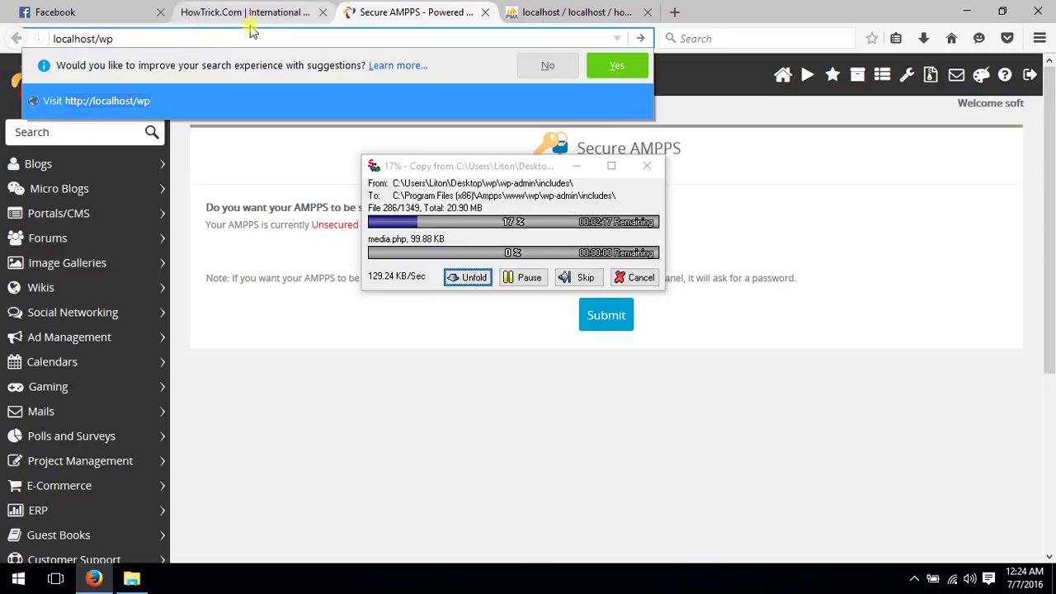
Move the copy progress window, refresh the www folder listing, then close File Explorer
left_click_drag(477, 169, 387, 149)
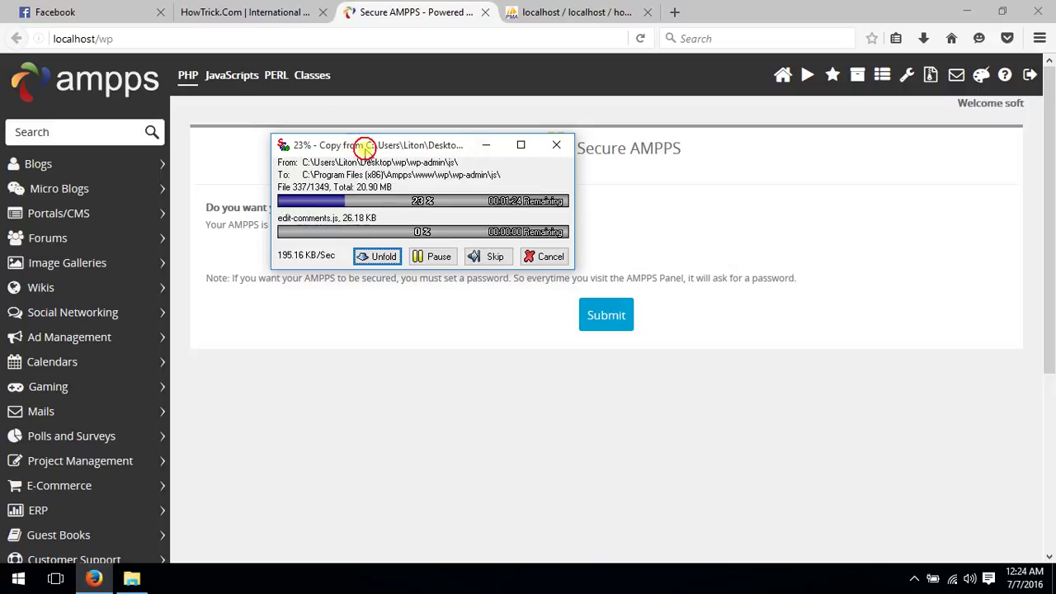
left_click_drag(365, 142, 398, 153)
left_click(966, 11)
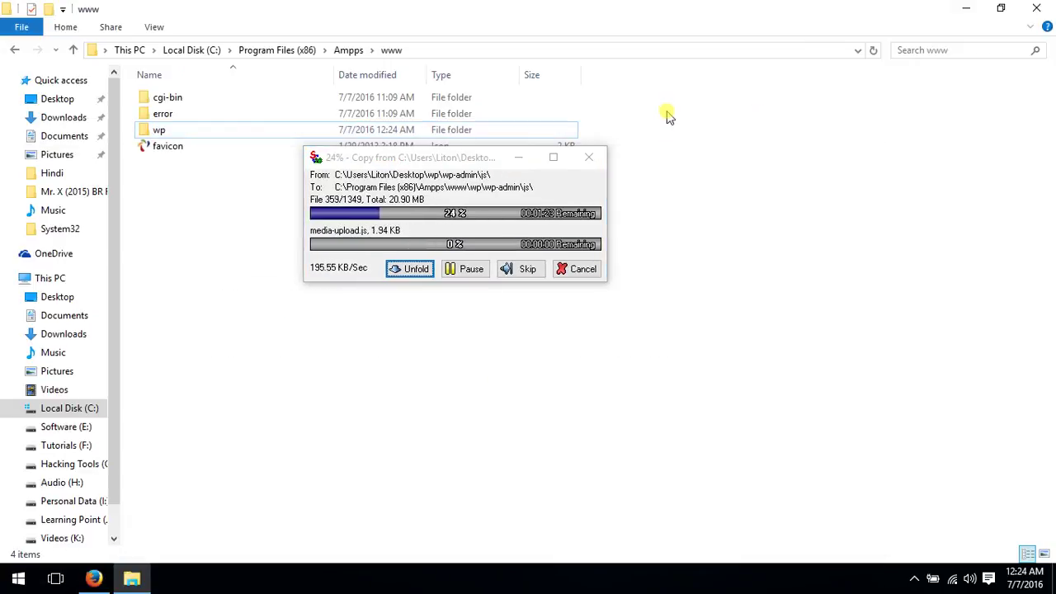
right_click(667, 108)
left_click(715, 169)
left_click(1036, 9)
Refresh the desktop several times while the wp folder keeps copying
right_click(695, 106)
left_click(736, 151)
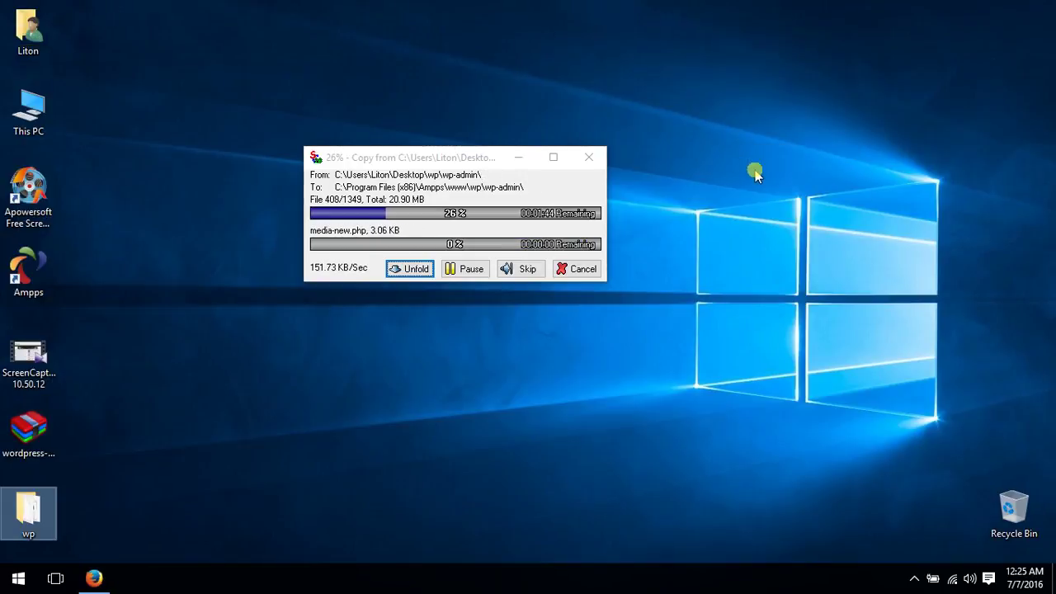
right_click(657, 113)
left_click(688, 158)
right_click(688, 136)
left_click(722, 183)
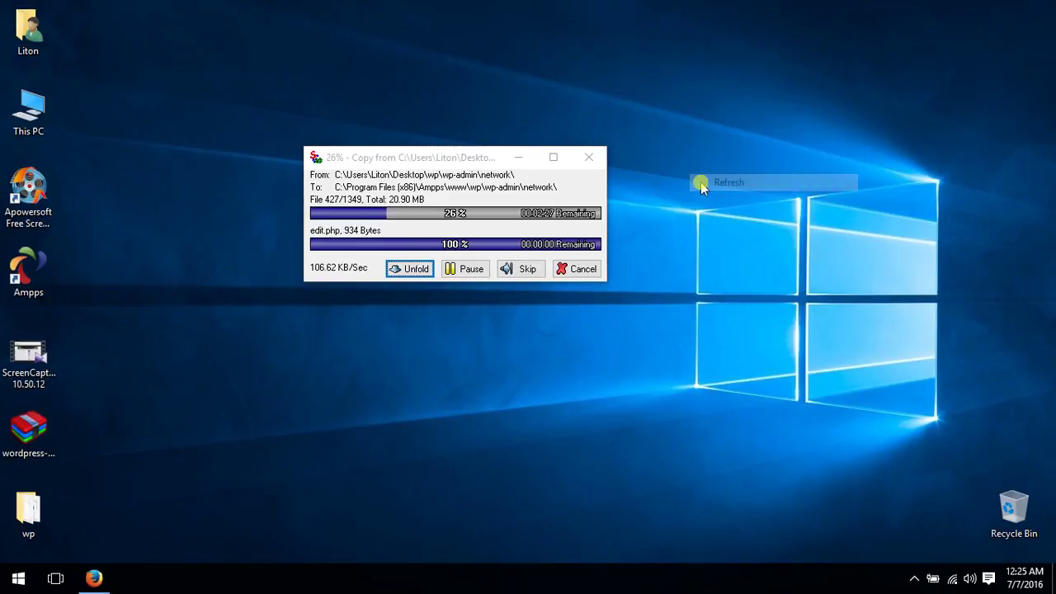
left_click_drag(421, 161, 474, 170)
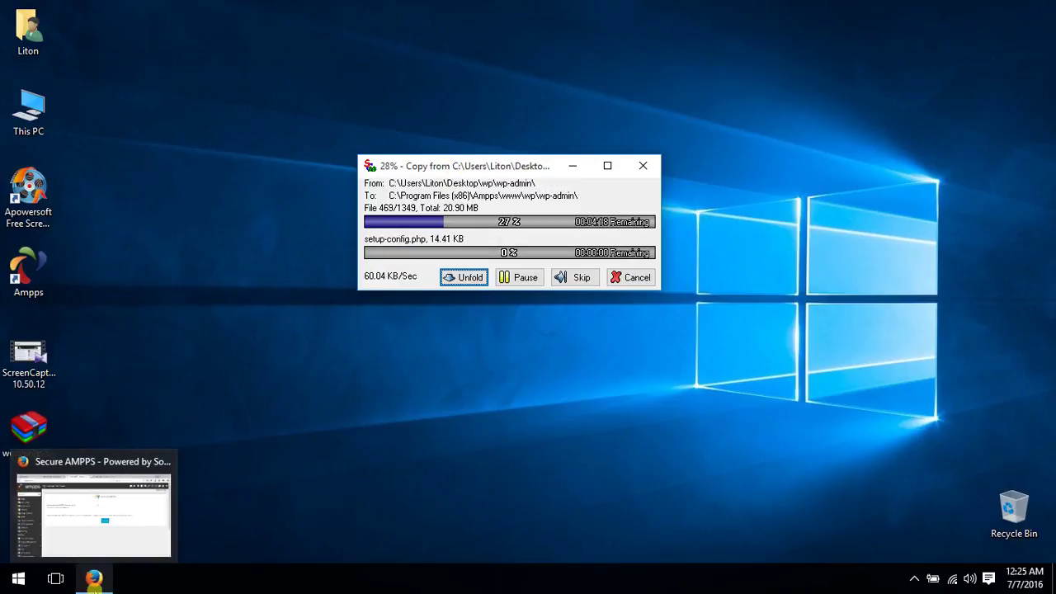
Restore Firefox and switch to the HowTrick.com tab
left_click(93, 581)
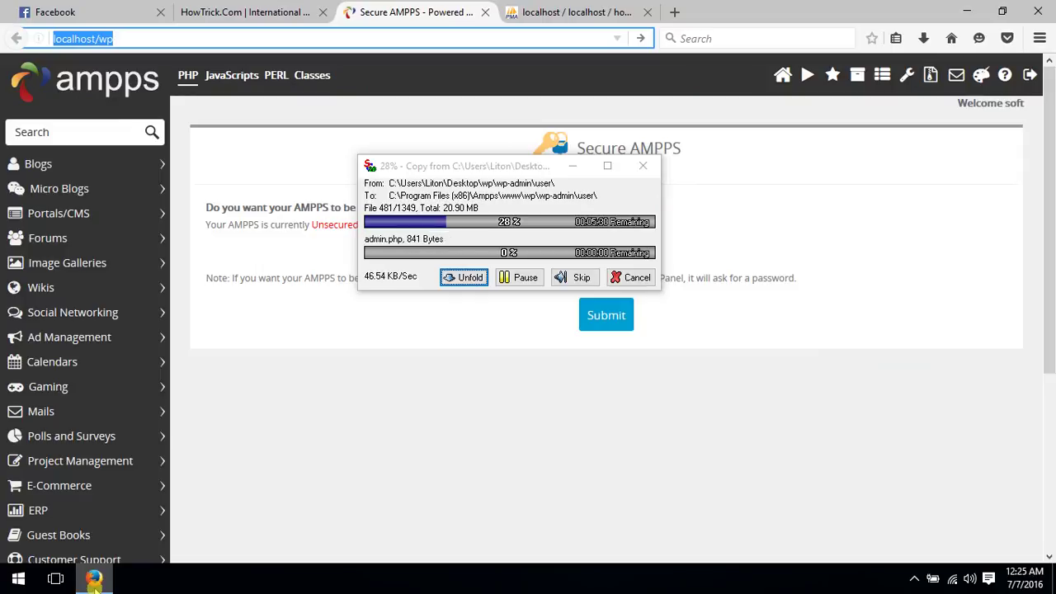
left_click(266, 11)
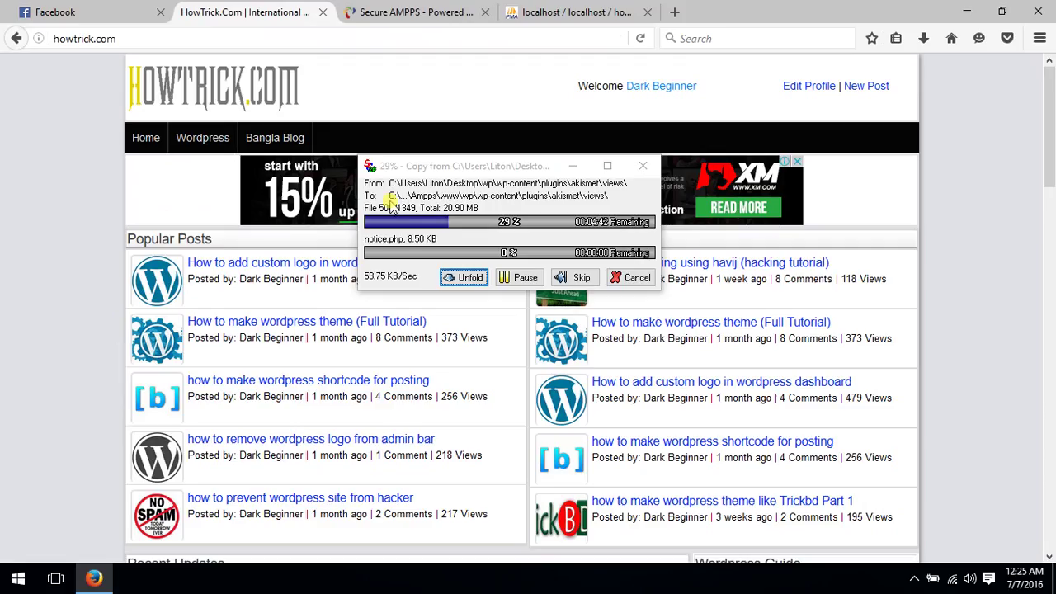
left_click_drag(464, 170, 495, 122)
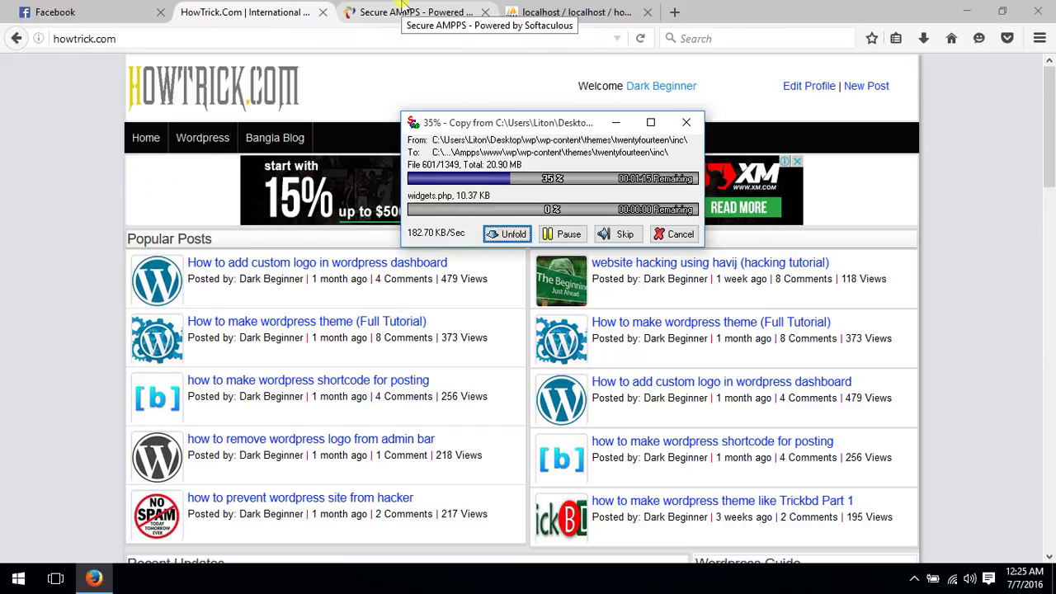
Minimize Firefox and repeatedly refresh the desktop until the wp folder finishes copying
left_click(967, 11)
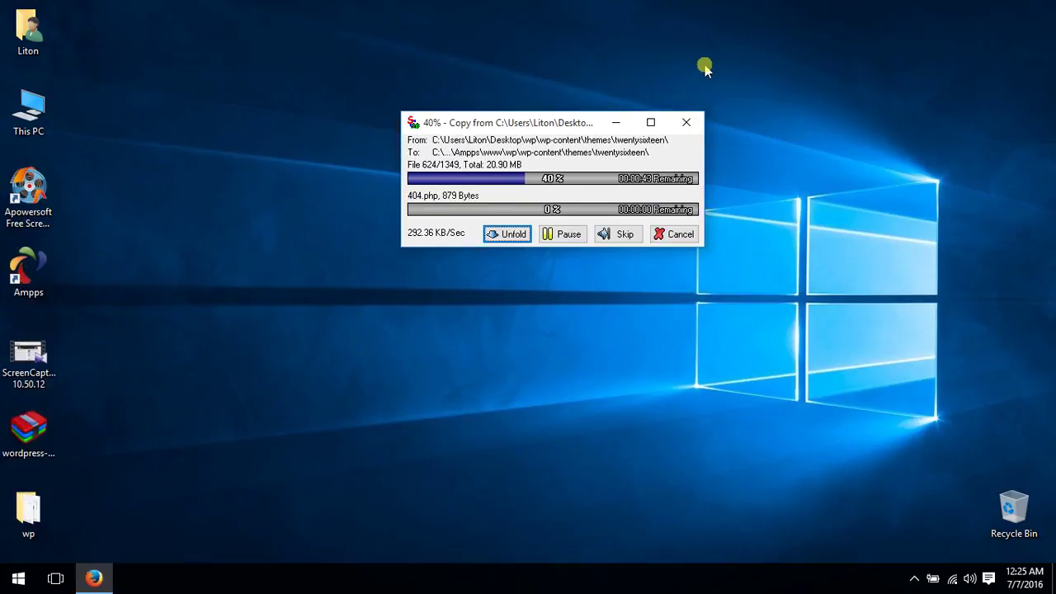
right_click(725, 61)
left_click(777, 116)
right_click(764, 65)
left_click(792, 111)
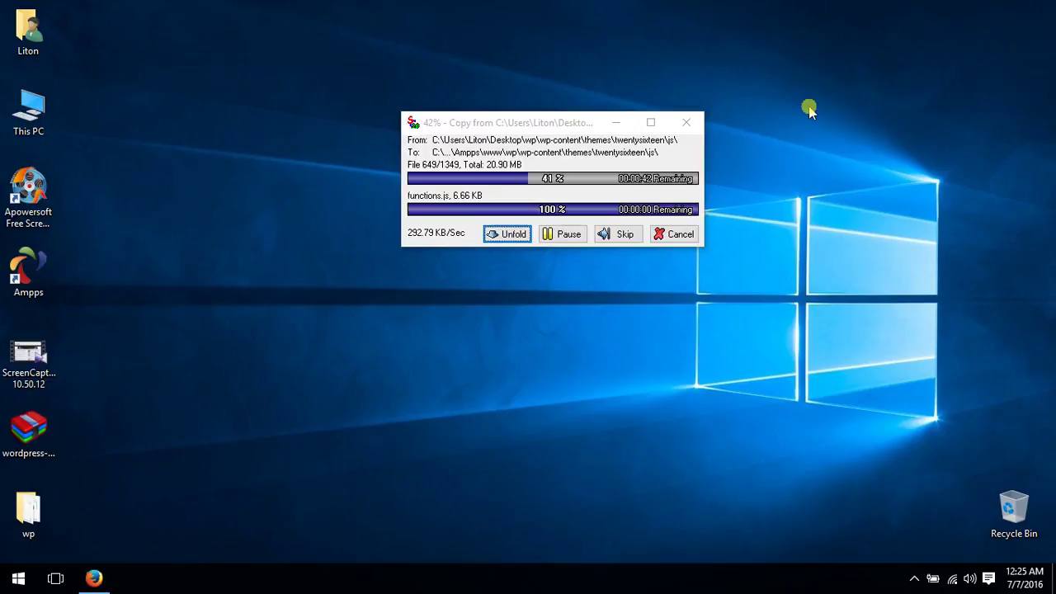
right_click(790, 80)
left_click(827, 125)
right_click(789, 82)
left_click(828, 130)
right_click(784, 85)
left_click(824, 130)
right_click(795, 95)
left_click(837, 147)
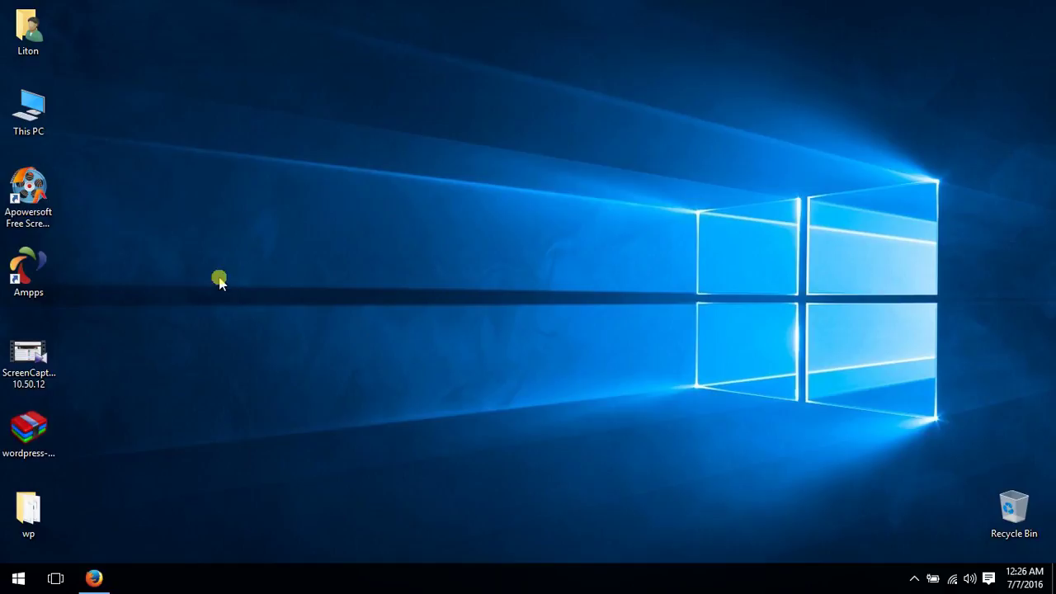
Load localhost/wp in the Secure AMPPS tab to bring up the WordPress setup welcome page
left_click(94, 578)
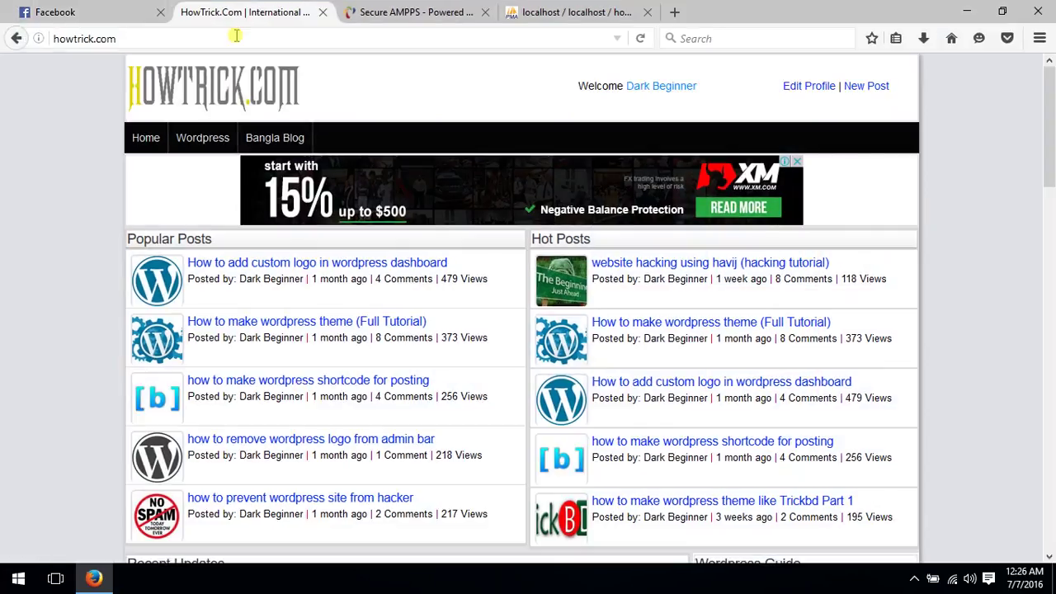
left_click(404, 12)
left_click(159, 42)
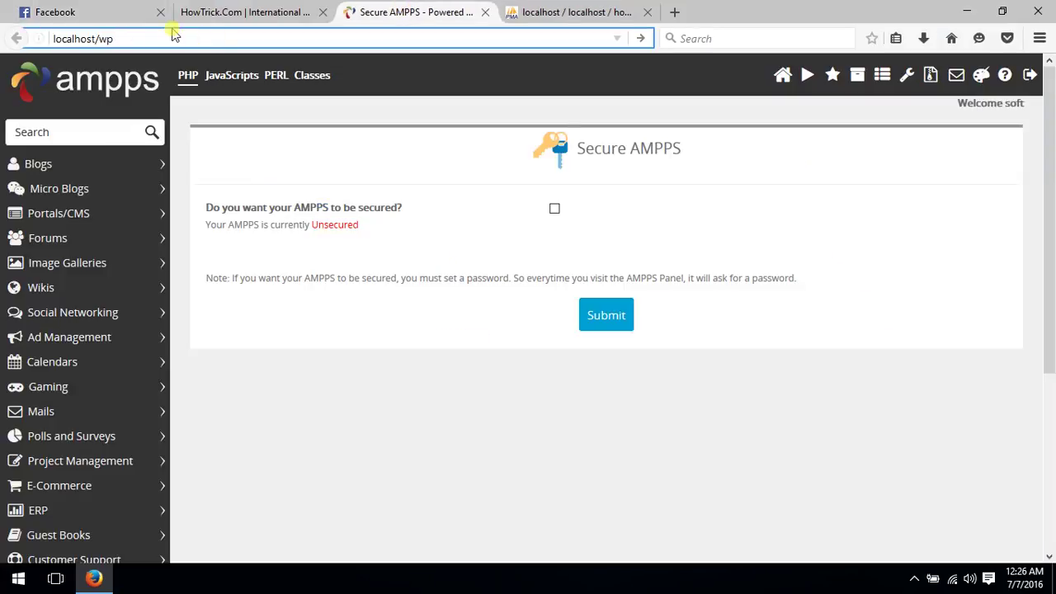
key("Return")
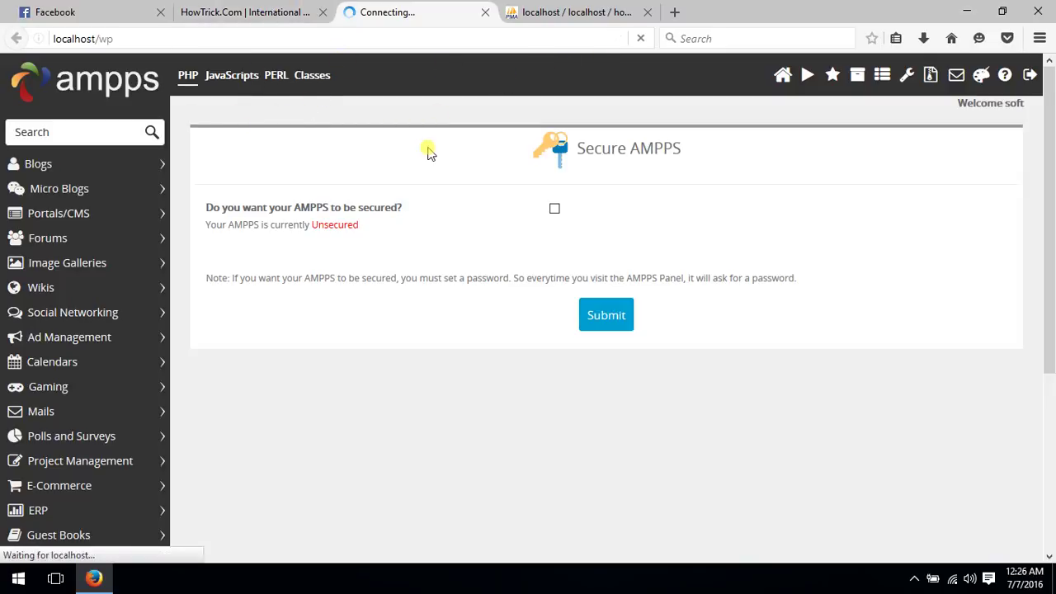
scroll(309, 198, "down", 5)
scroll(328, 189, "up", 5)
Check the network status, start setup with Let's go!, and highlight the Database Name and Username labels
left_click(958, 577)
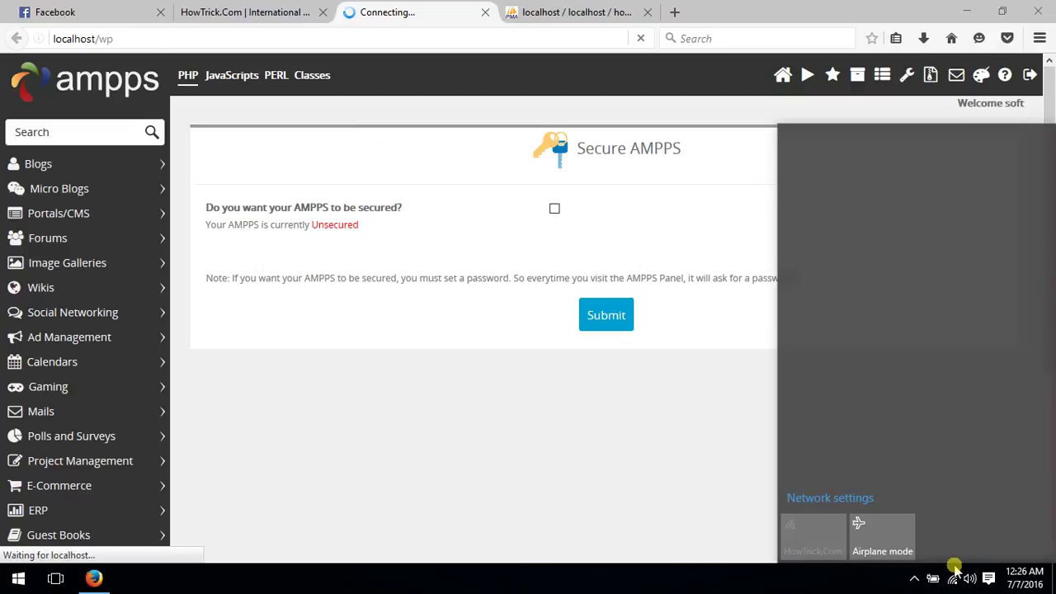
left_click(576, 465)
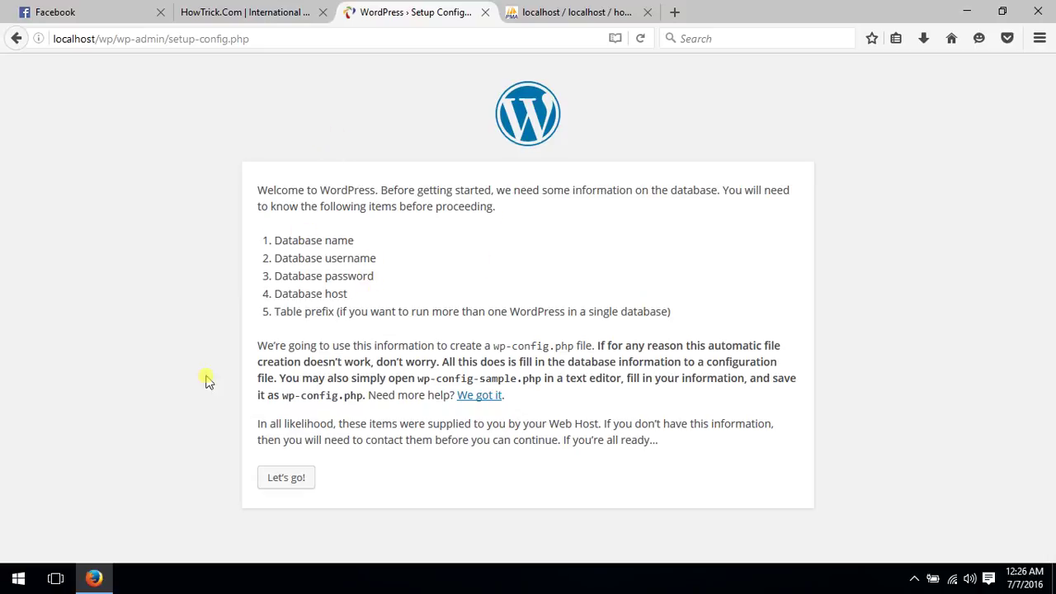
left_click(279, 477)
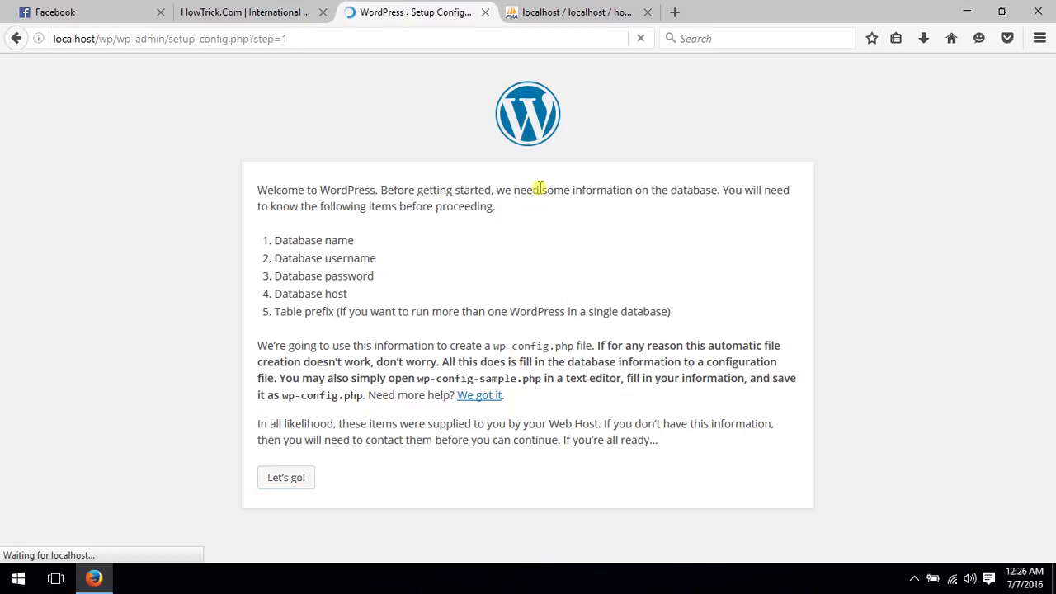
left_click_drag(252, 228, 342, 230)
left_click_drag(257, 276, 338, 283)
Highlight the Password, Database Host and Table Prefix labels on the connection form
left_click_drag(256, 317, 312, 314)
left_click_drag(256, 353, 345, 350)
left_click_drag(267, 396, 321, 396)
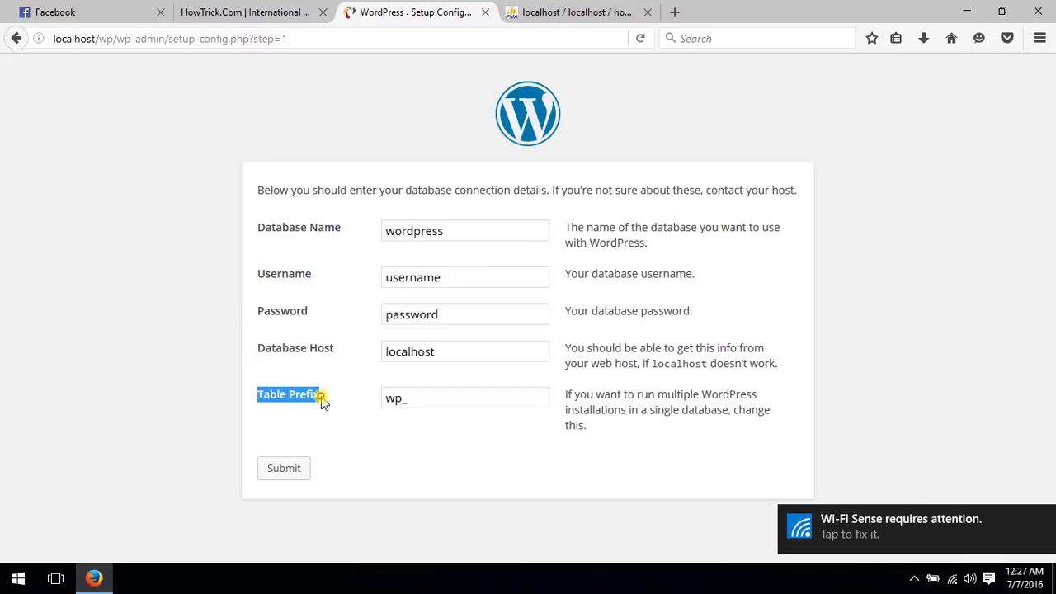
left_click(510, 415)
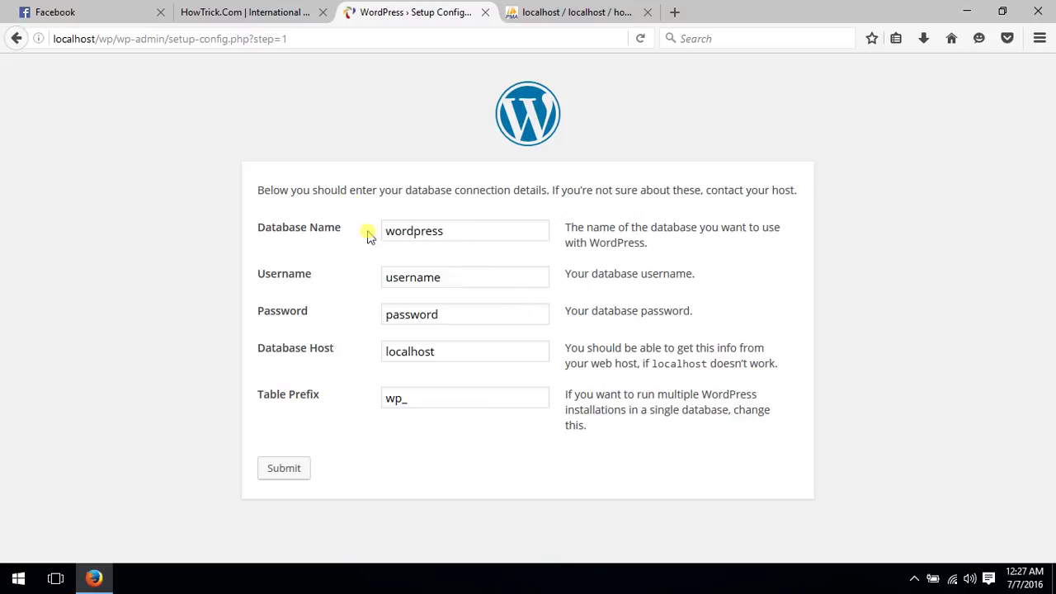
Replace the default database name with howtrick_db, checking it against phpMyAdmin
left_click_drag(467, 231, 365, 238)
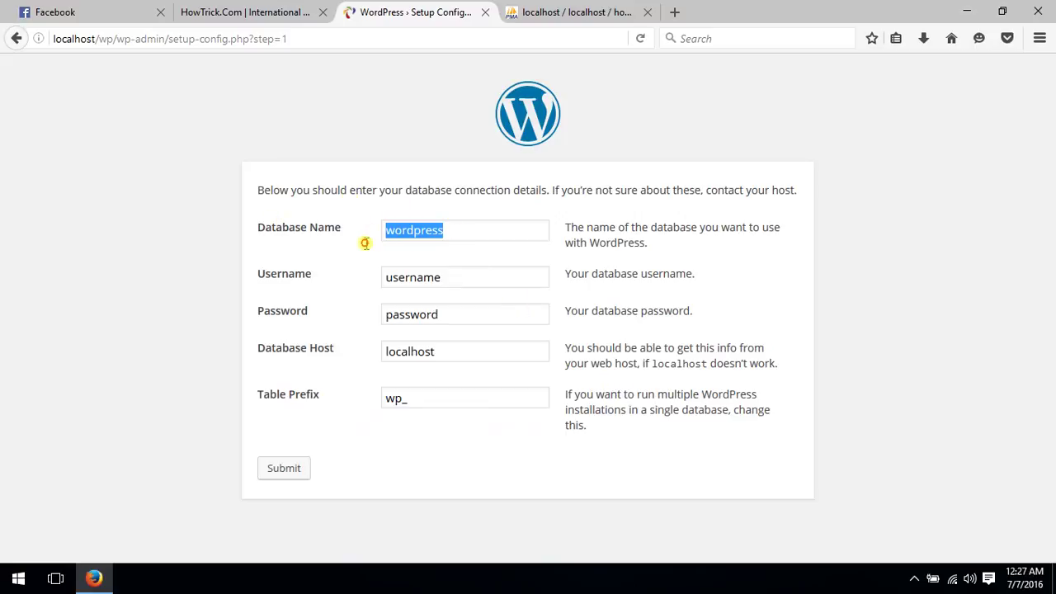
left_click(619, 10)
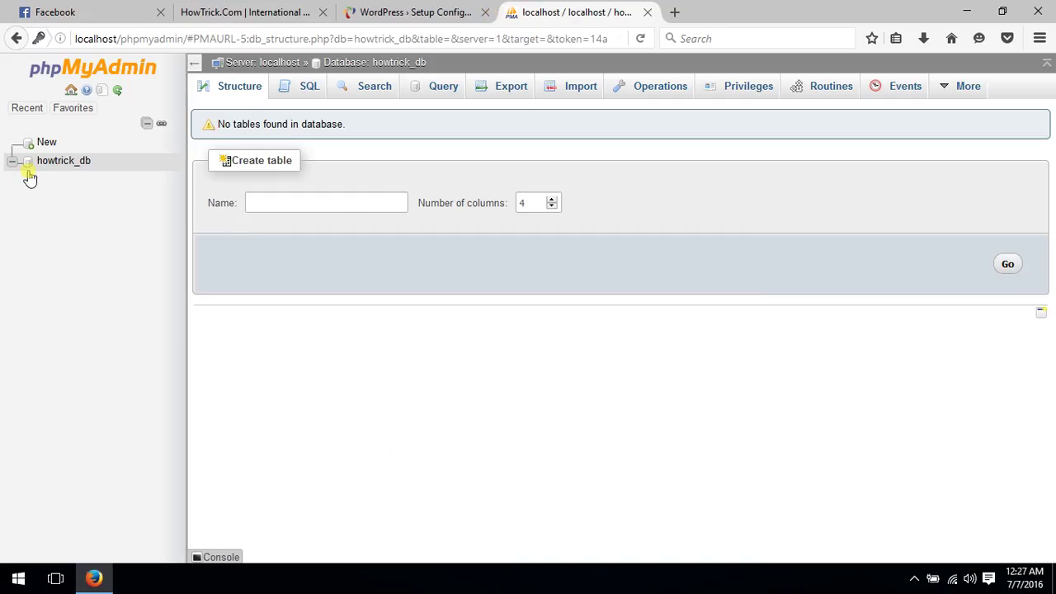
left_click(398, 11)
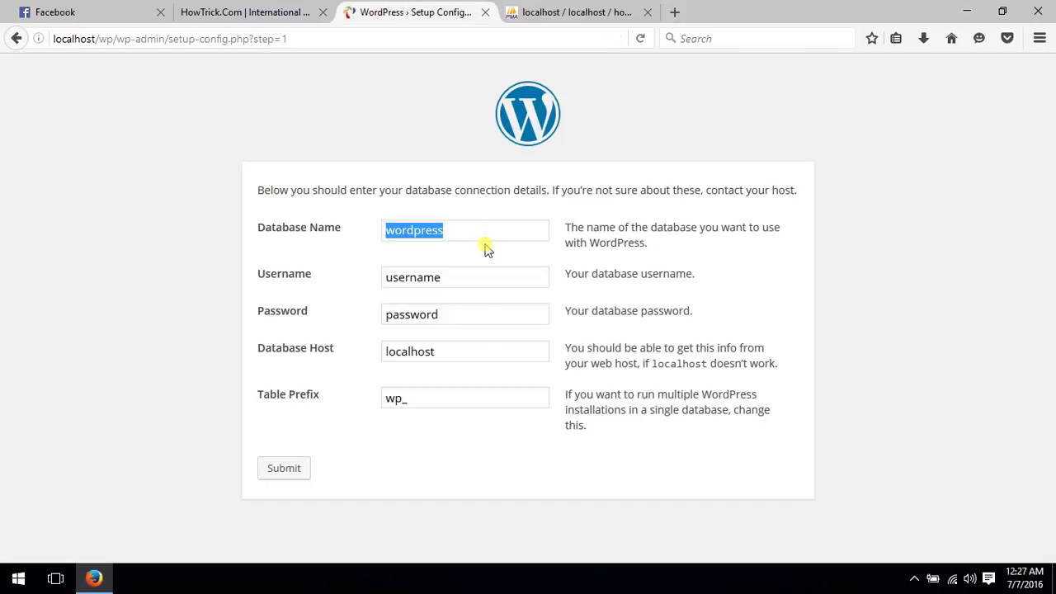
type("howtrick_db")
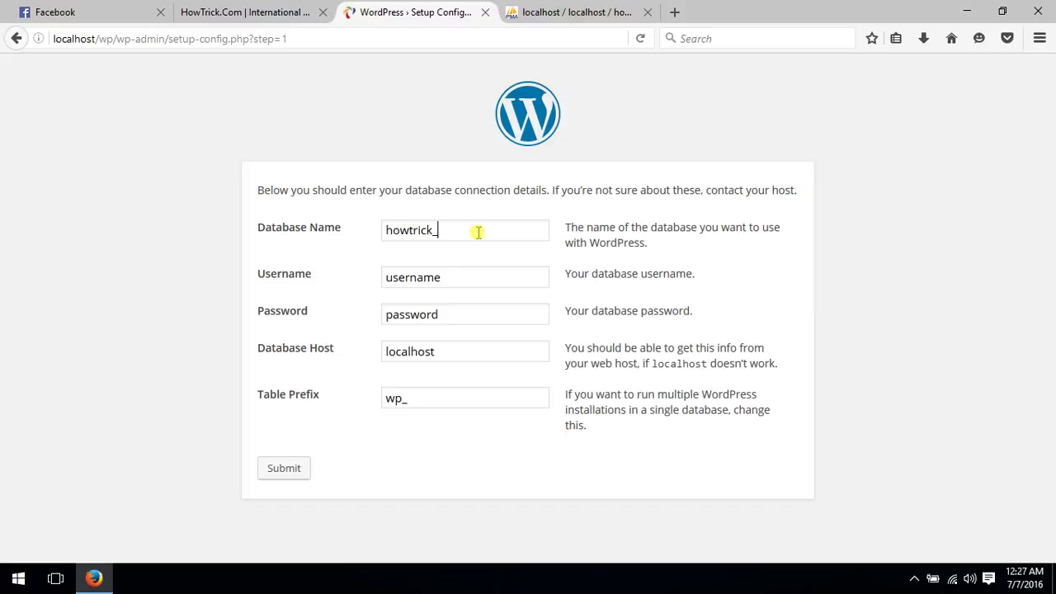
Enter the database username after looking up howtrick_db's users in phpMyAdmin
double_click(461, 279)
left_click(575, 10)
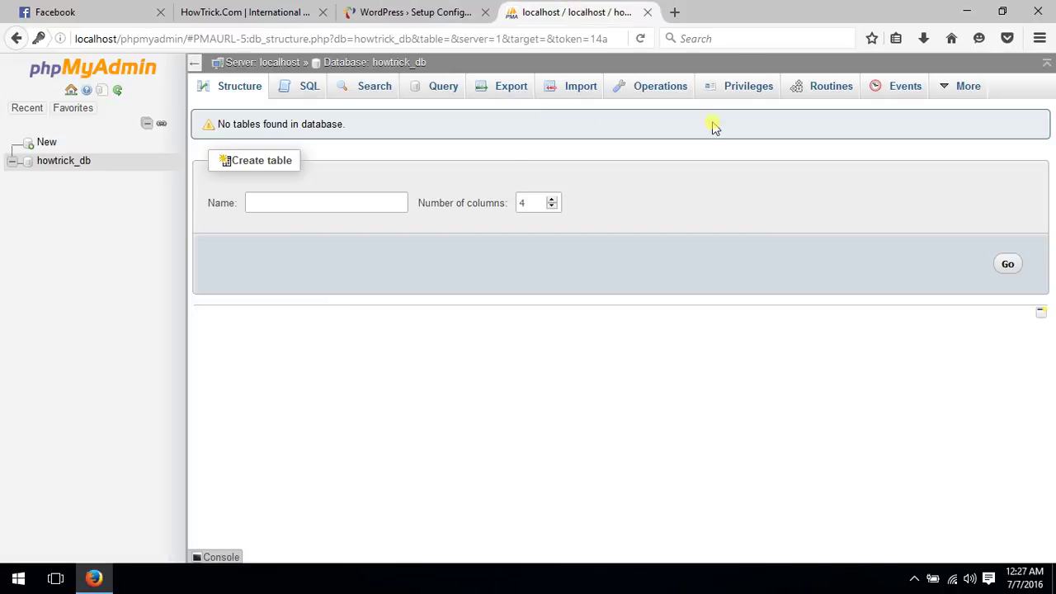
left_click(741, 88)
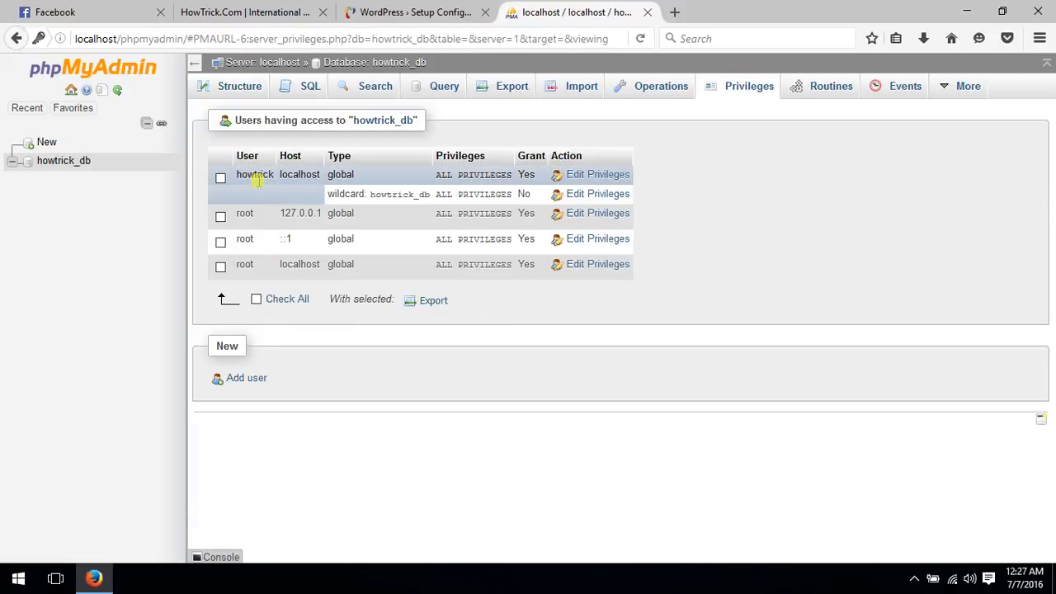
left_click(417, 10)
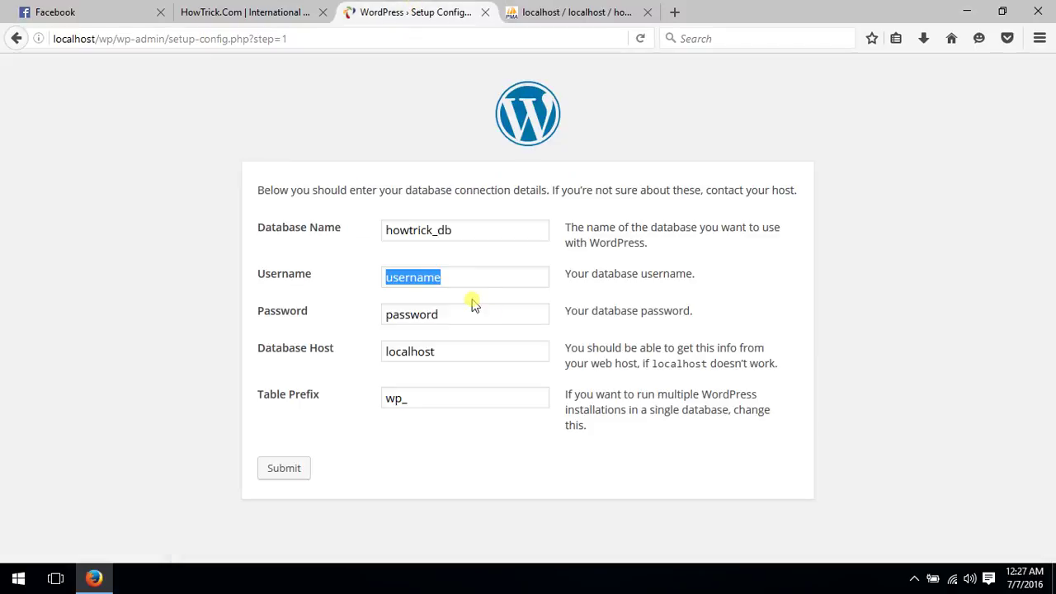
type("howtrick")
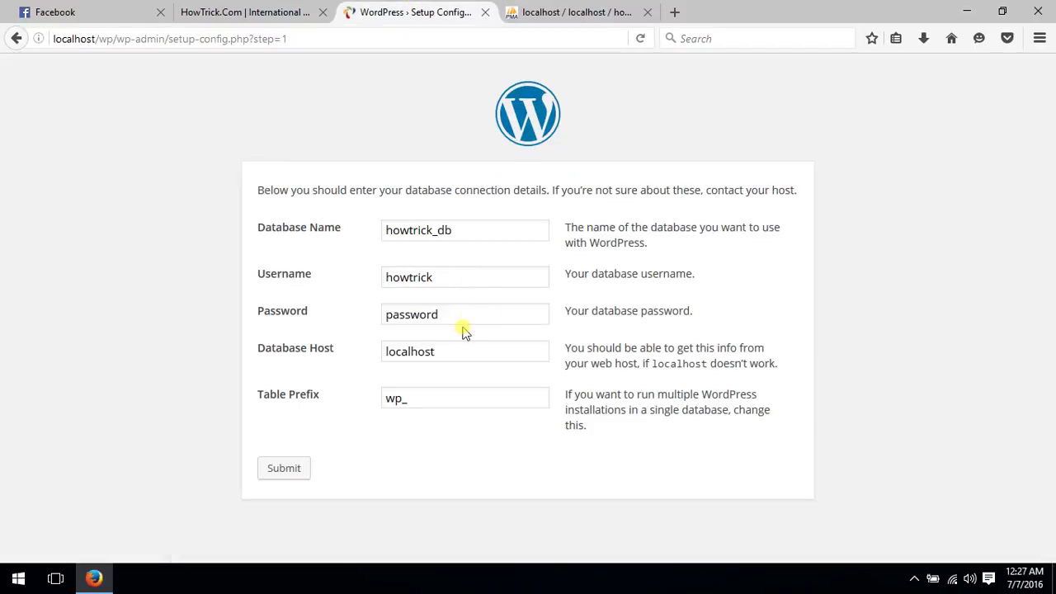
Enter the database password and confirm the host stays localhost
double_click(466, 315)
type("123456")
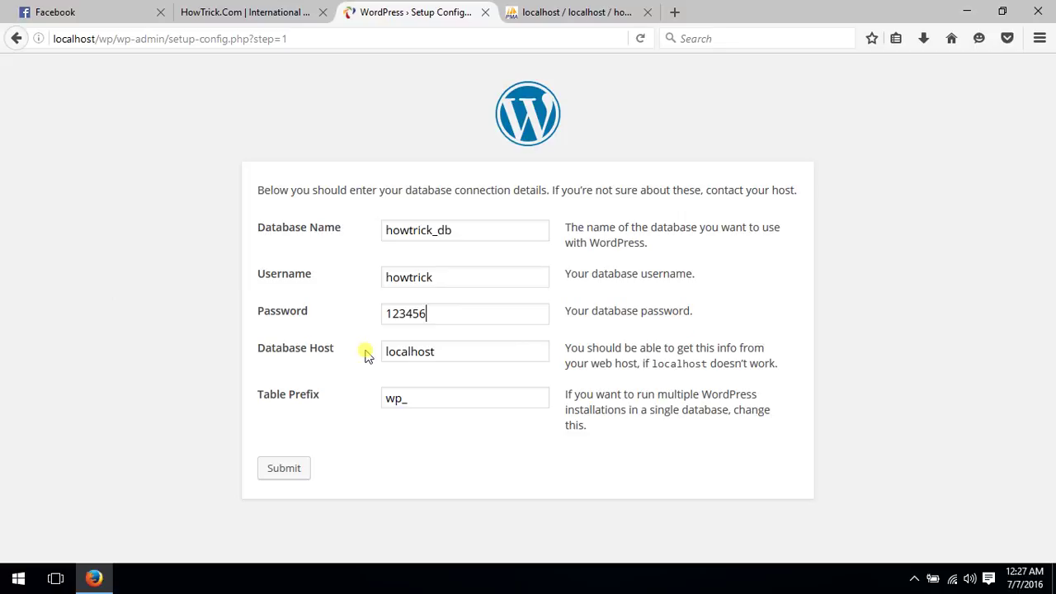
left_click_drag(454, 354, 396, 356)
left_click(453, 405)
Submit the howtrick_db connection details and run the installation to reach the site information form
left_click(267, 472)
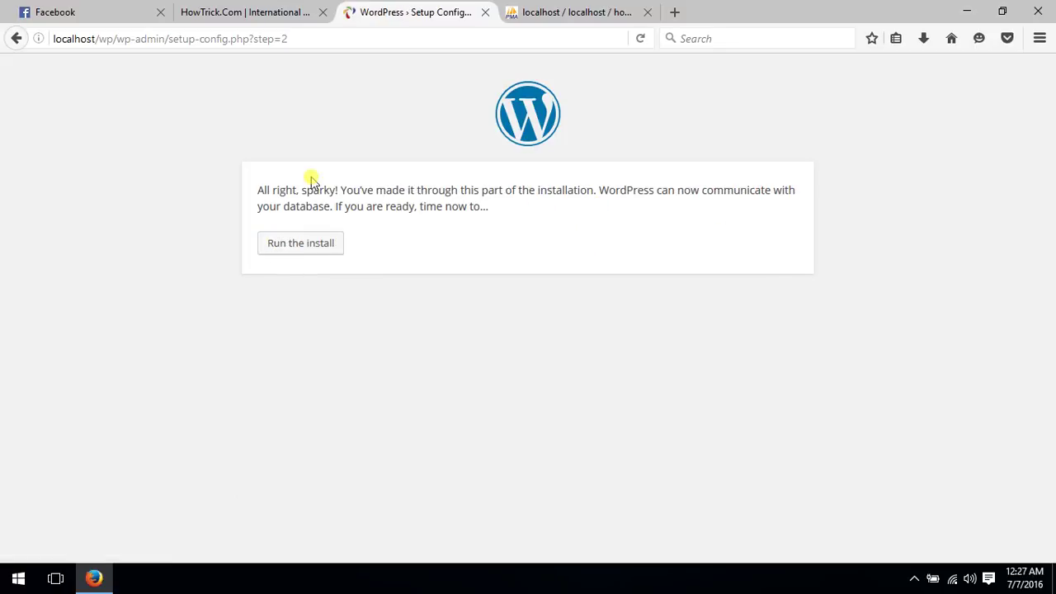
left_click(327, 252)
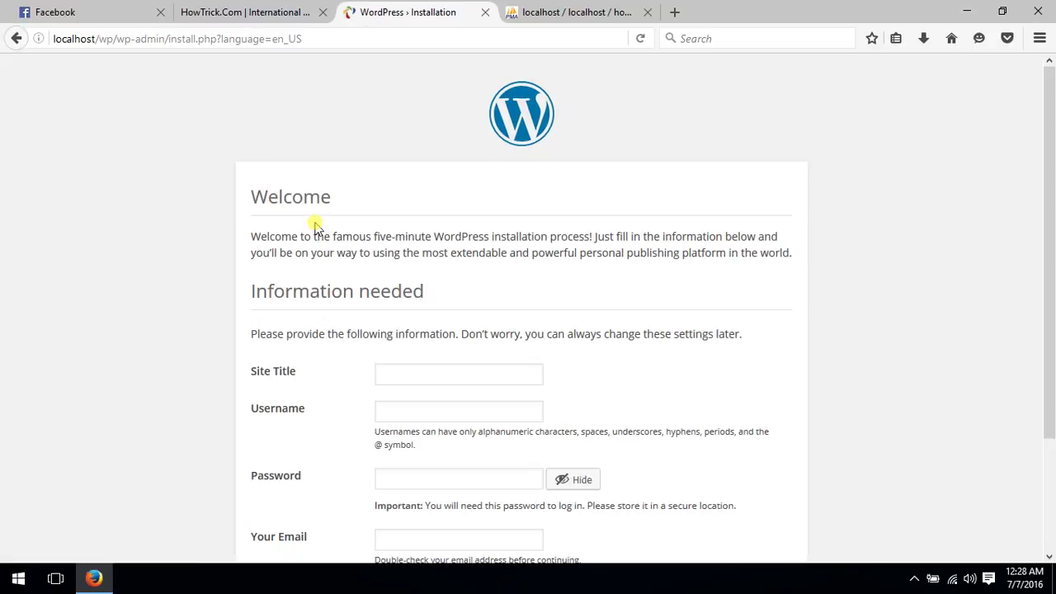
scroll(305, 239, "down", 3)
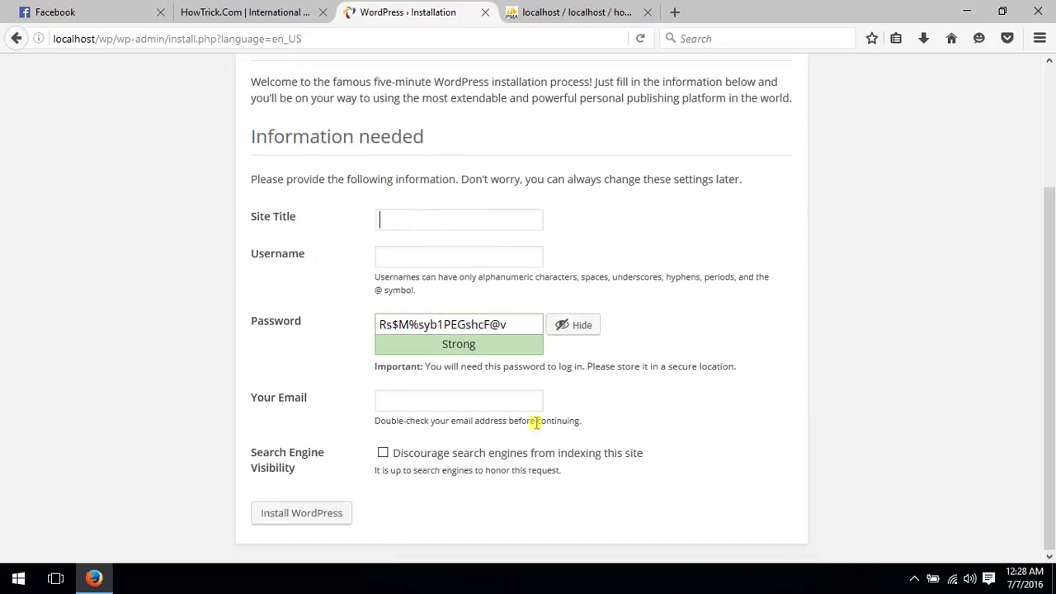
scroll(467, 401, "up", 3)
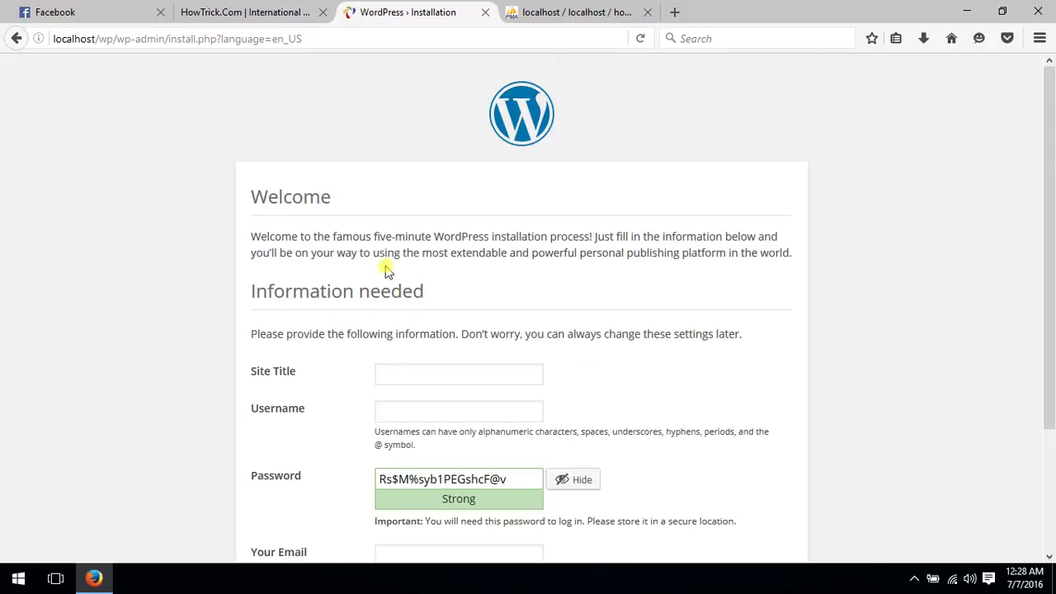
scroll(393, 293, "down", 3)
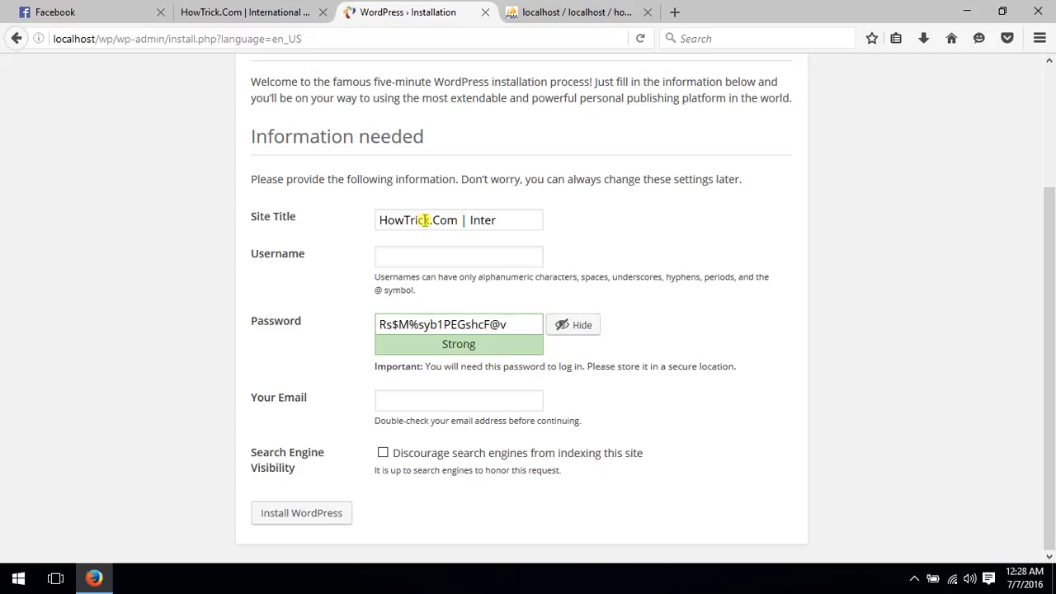
Finish the site title with 'wordpress tutorials and beginner guide' and start selecting the generated password
type("l ")
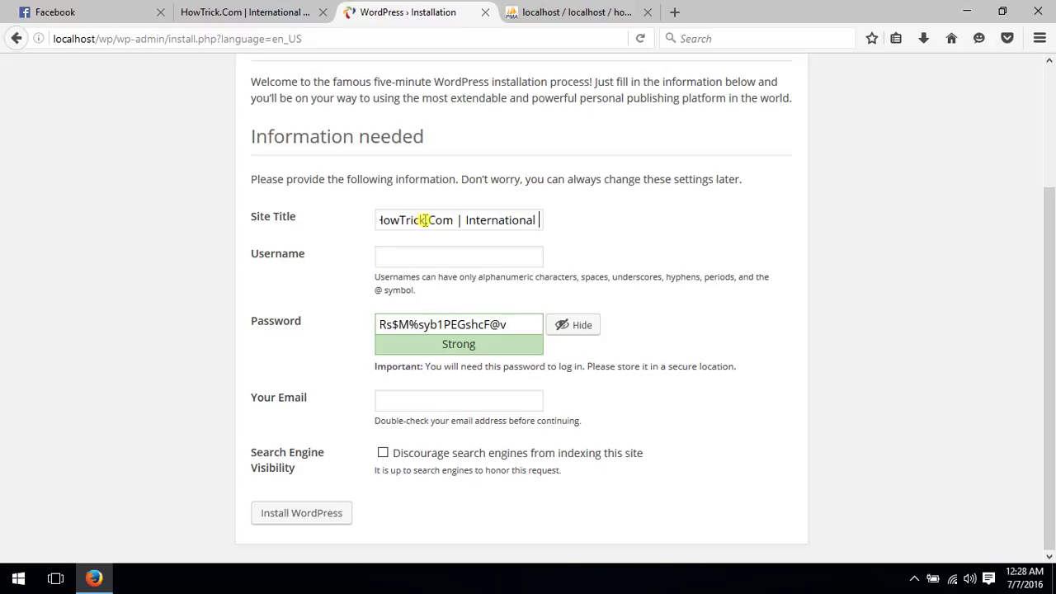
type("wordpres")
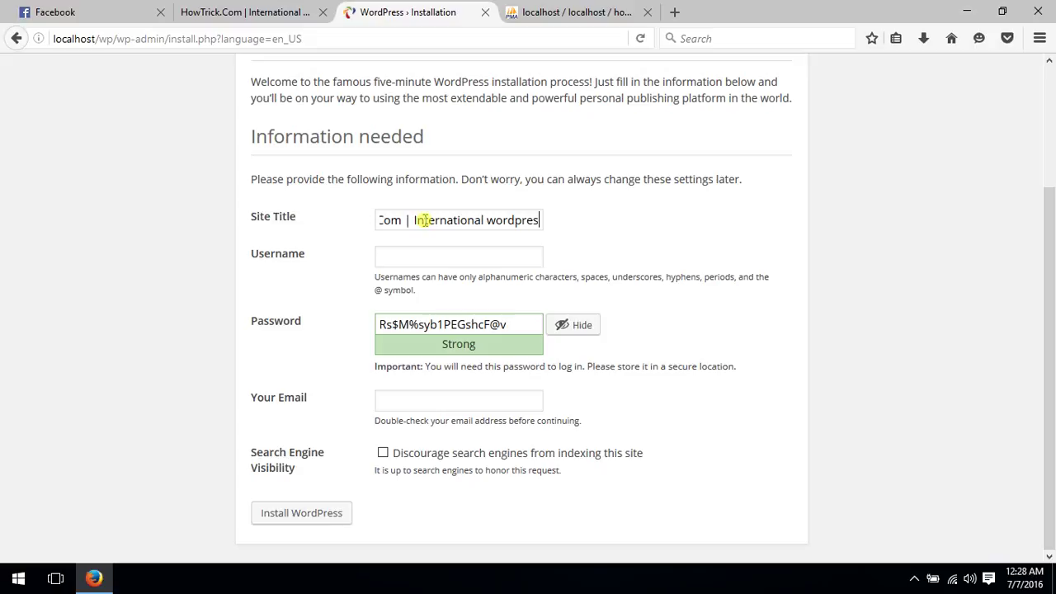
type("s tutorials ")
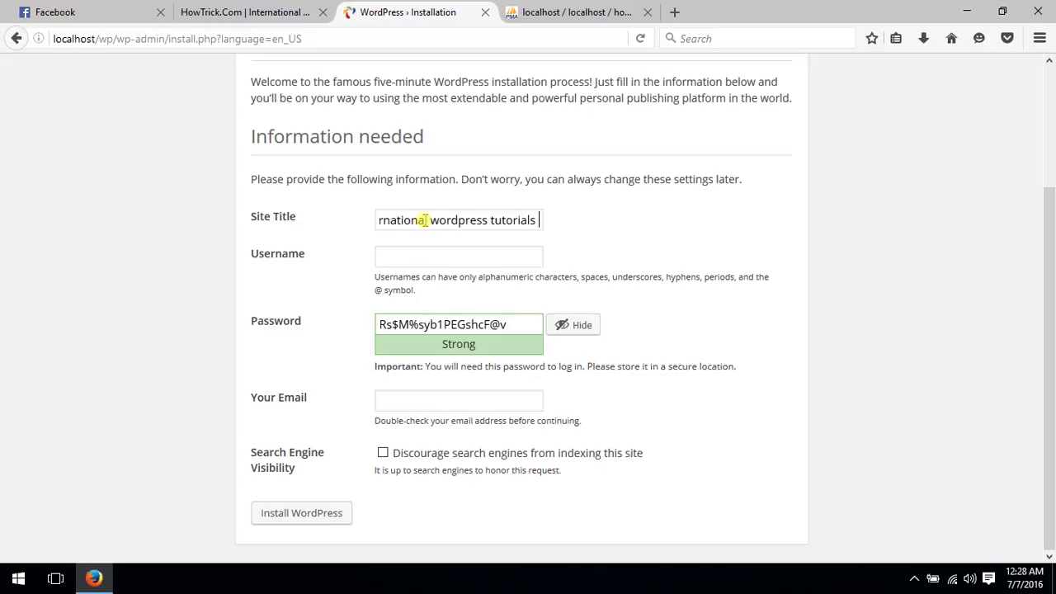
type("and beg")
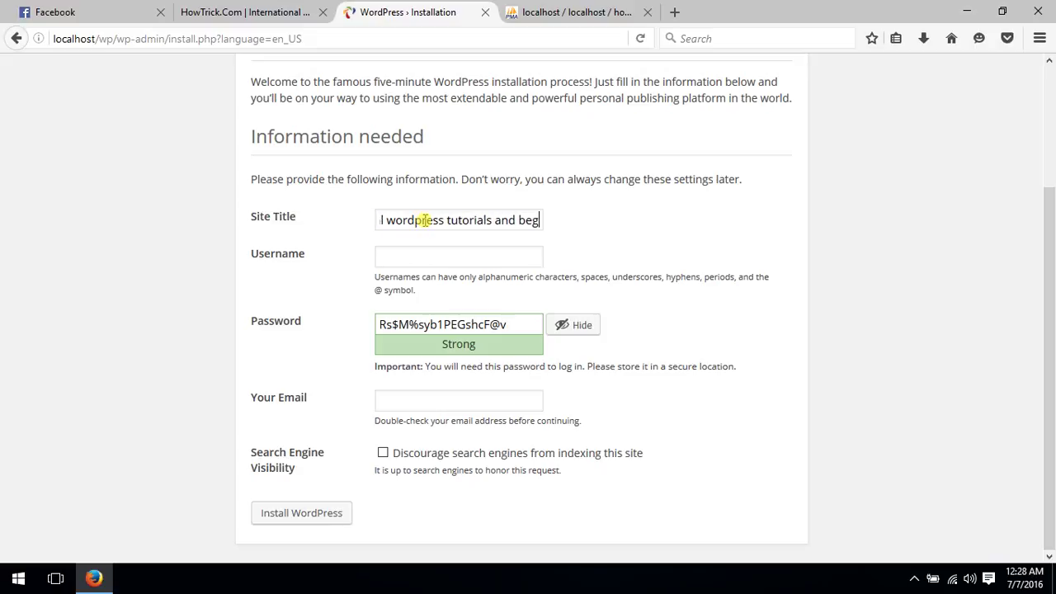
type("inner guide")
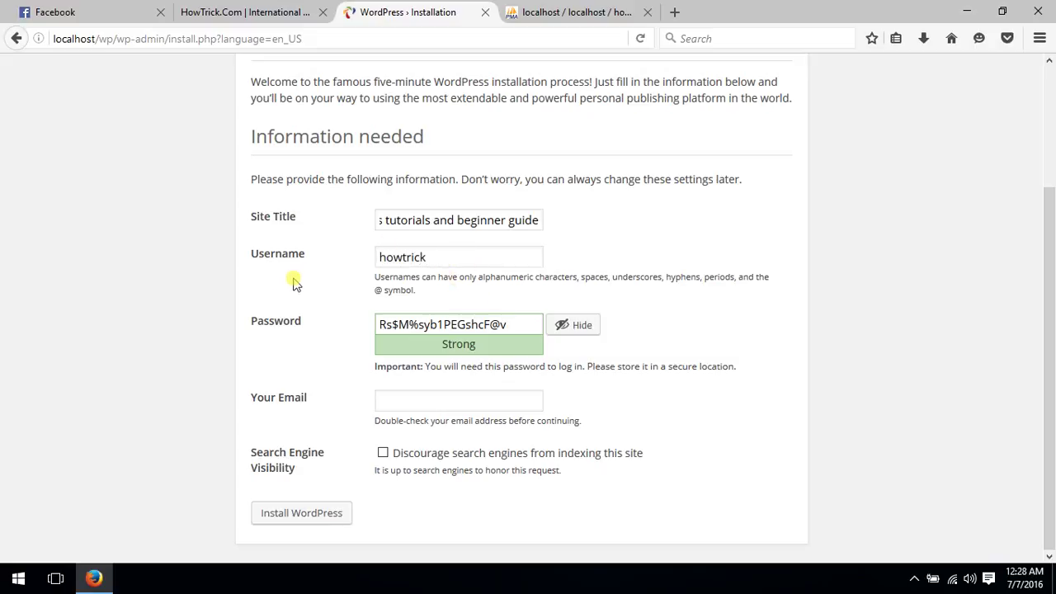
left_click_drag(521, 325, 373, 325)
left_click(437, 325)
left_click_drag(512, 326, 346, 325)
left_click(530, 324)
Copy the generated strong password, then place the cursor in the e-mail field
left_click_drag(531, 324, 366, 324)
left_click(435, 324)
left_click_drag(420, 347, 365, 334)
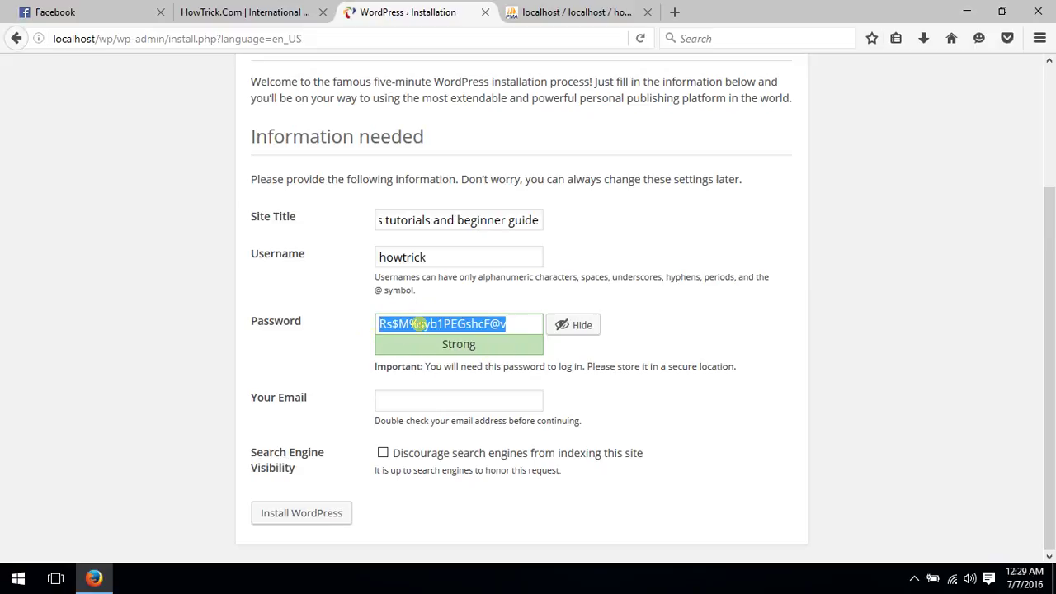
right_click(422, 330)
left_click(448, 377)
left_click(462, 400)
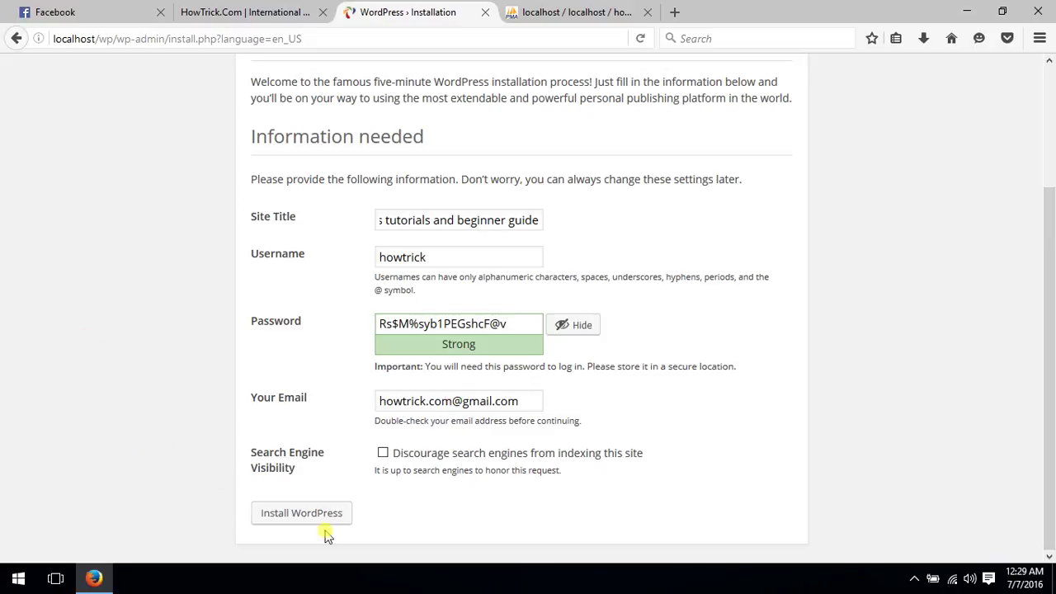
Install WordPress, save the new login in Firefox, and go from the Success page to the login page
left_click(304, 515)
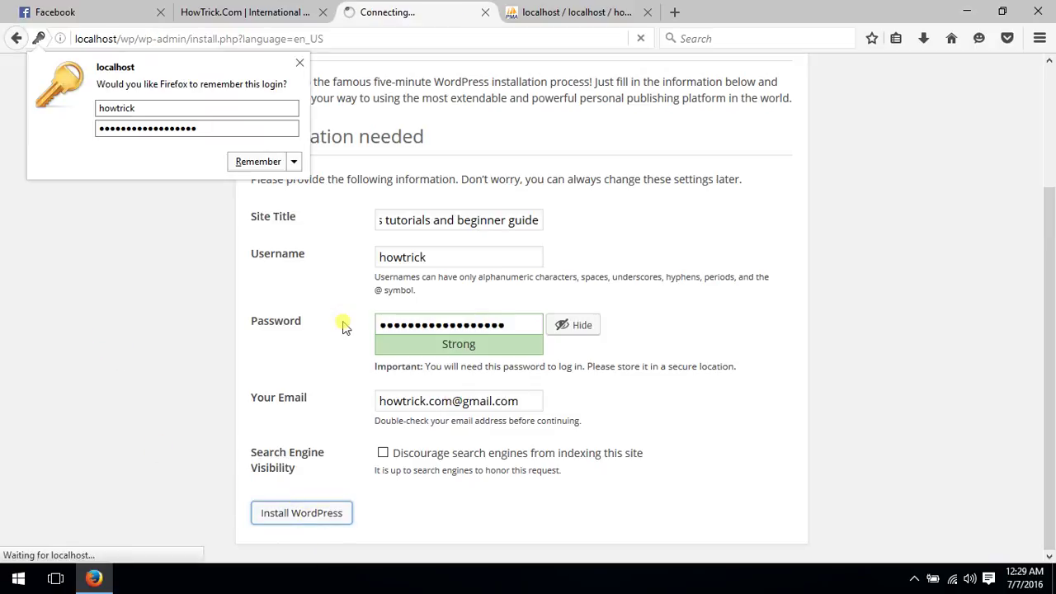
left_click(247, 162)
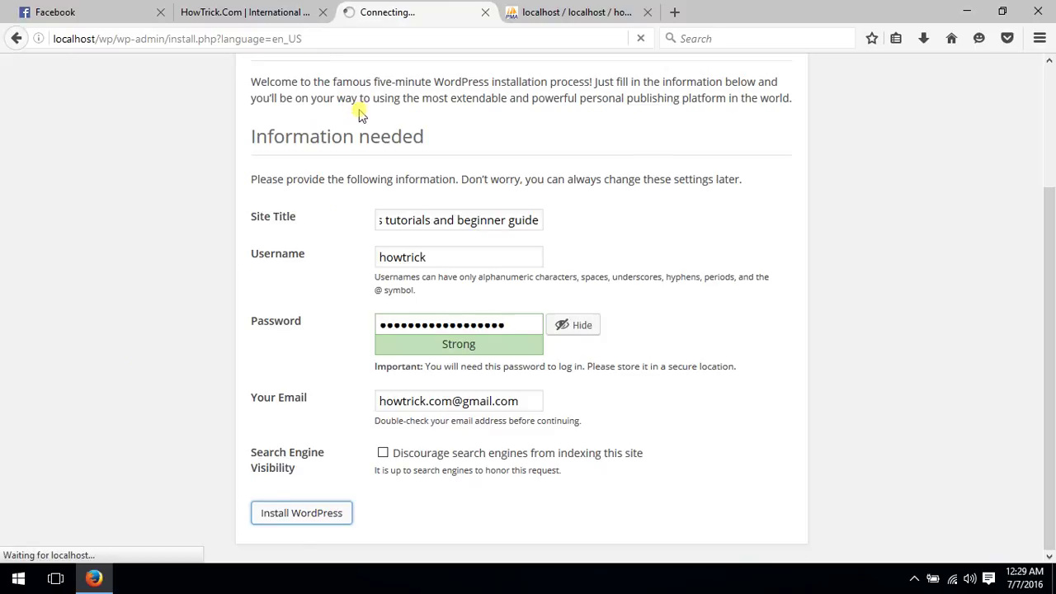
scroll(359, 116, "up", 4)
scroll(359, 115, "down", 4)
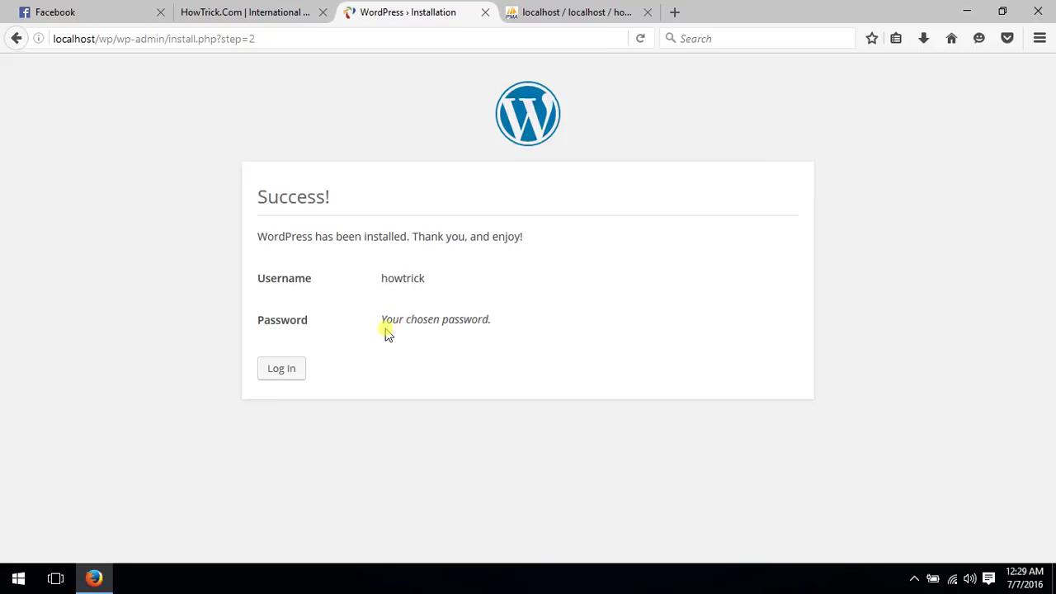
left_click_drag(381, 322, 483, 318)
left_click(500, 326)
left_click(275, 375)
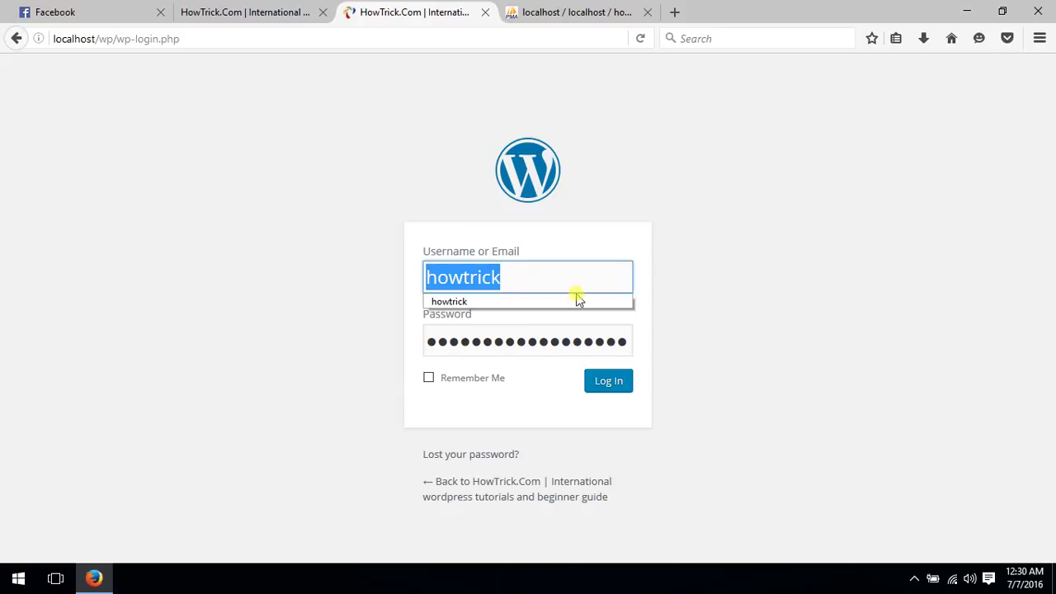
Log in with the saved admin credentials, view the Dashboard, then return to phpMyAdmin's howtrick_db users page
left_click(530, 342)
left_click_drag(538, 341, 652, 343)
left_click(571, 340)
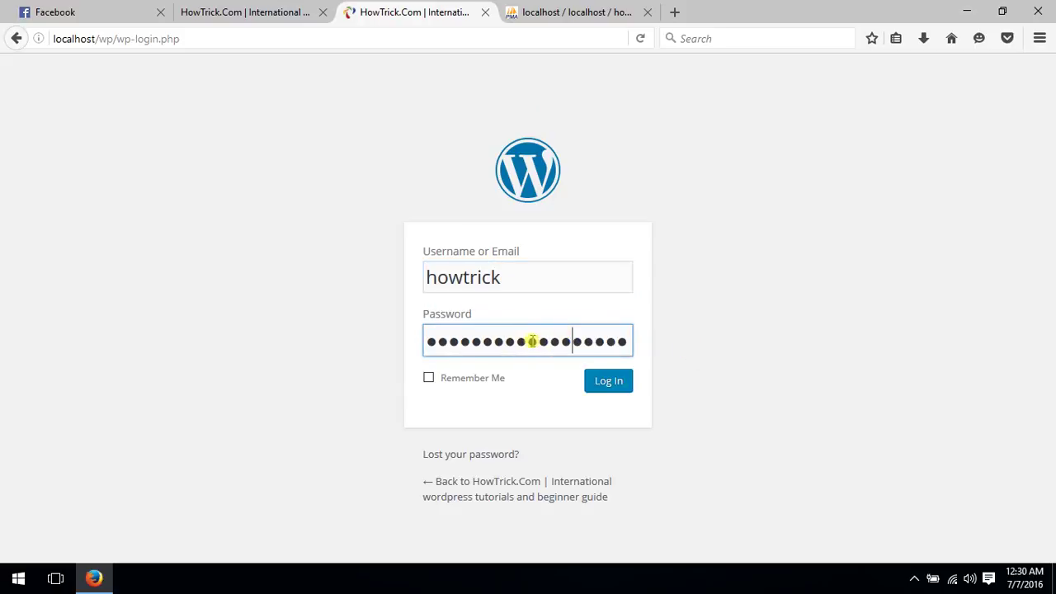
left_click(620, 382)
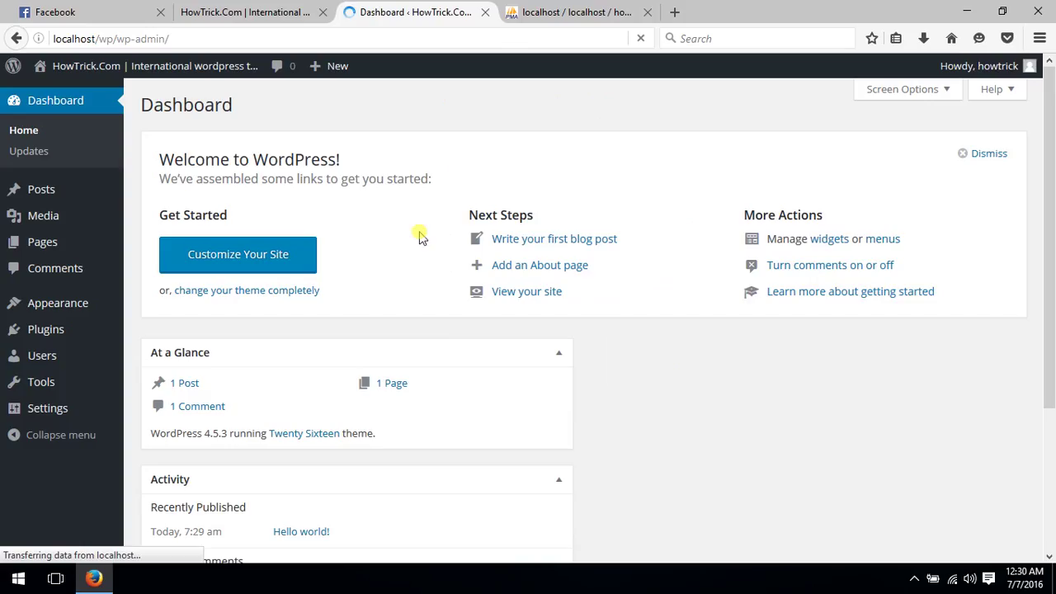
scroll(324, 239, "down", 5)
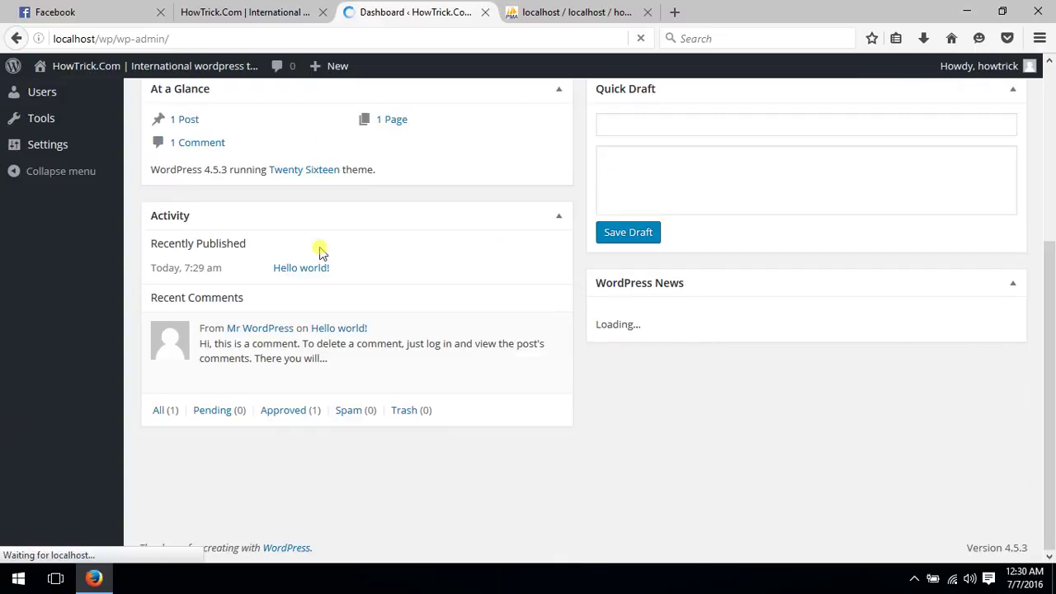
scroll(319, 254, "up", 3)
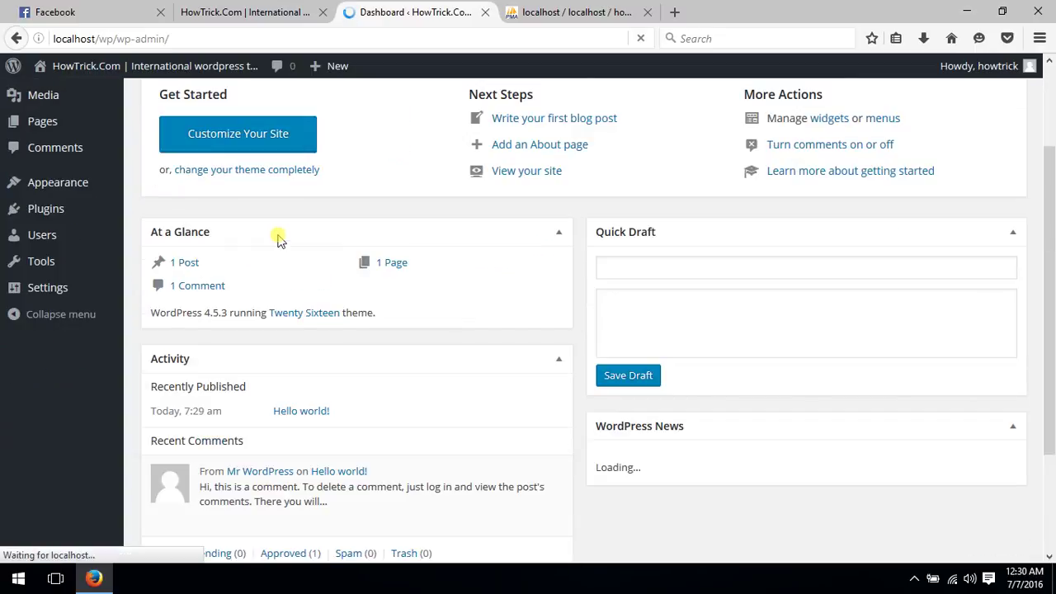
left_click_drag(578, 12, 412, 12)
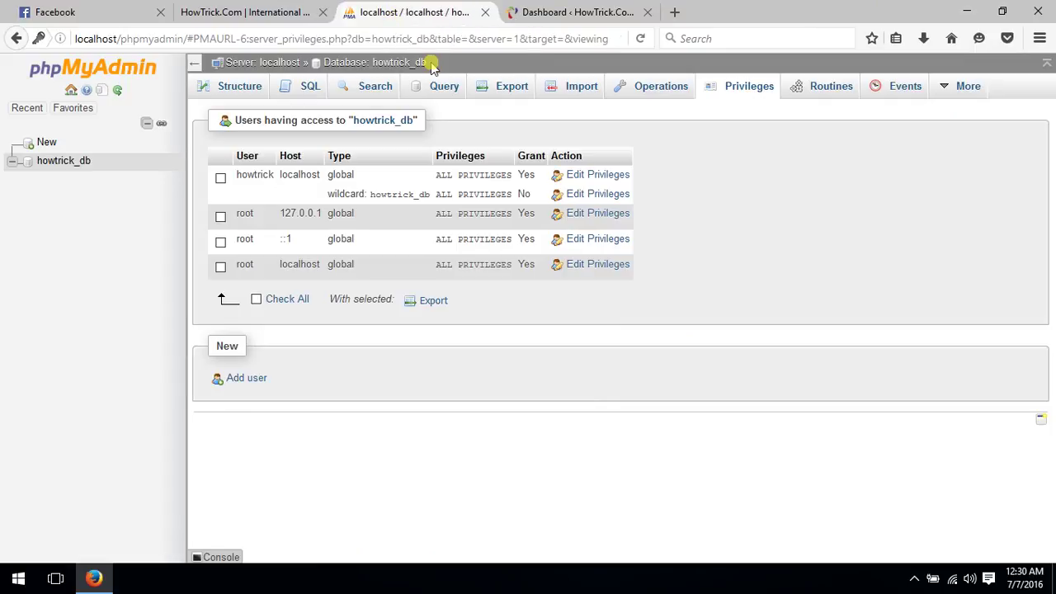
Open localhost/wp to view the new site's front page with its title and the Hello world! post
left_click(404, 39)
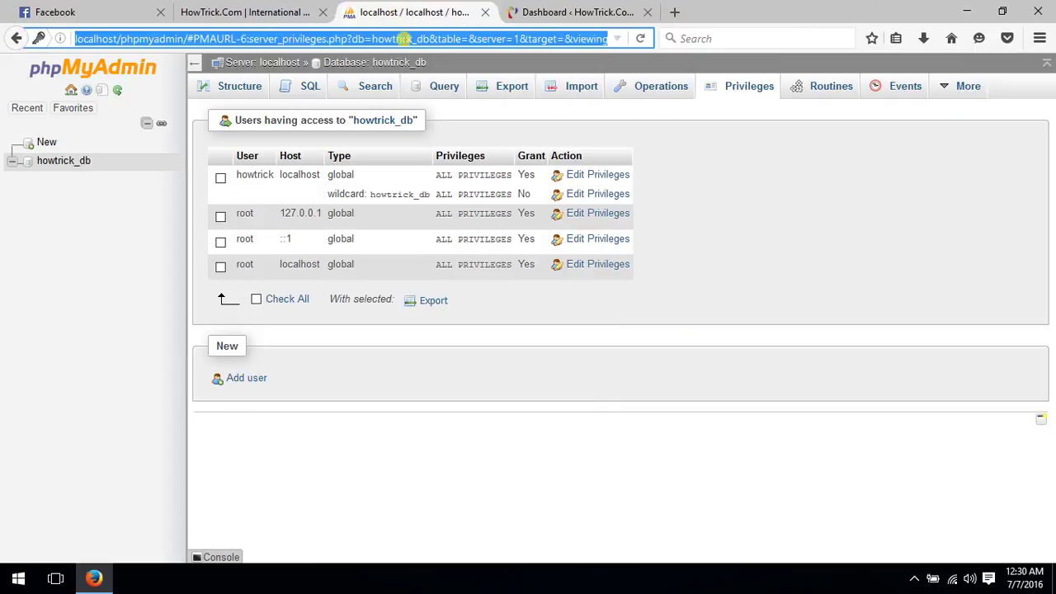
type("local")
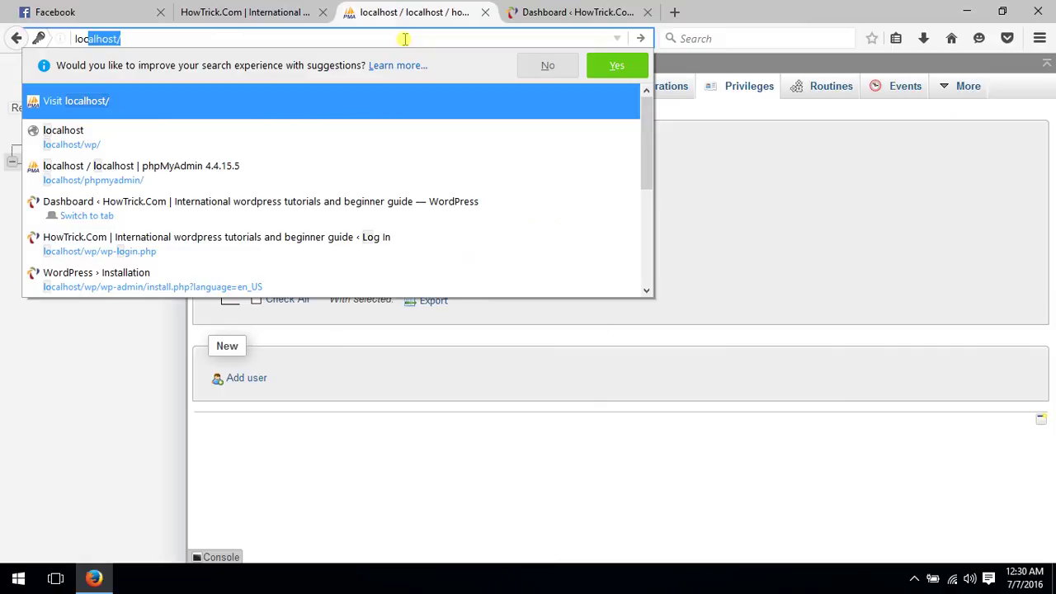
type("host/wp")
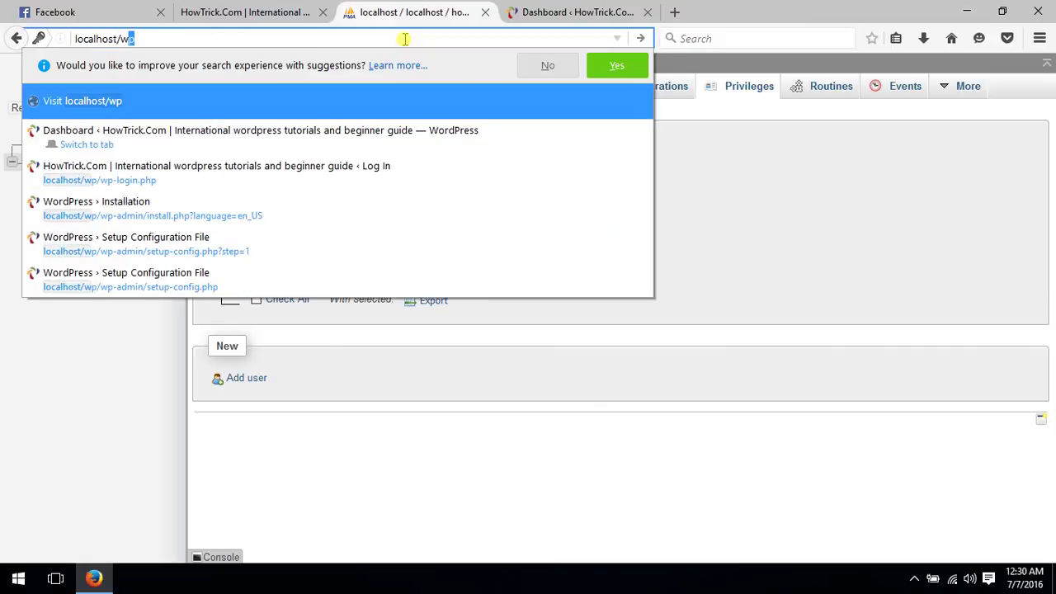
key("Return")
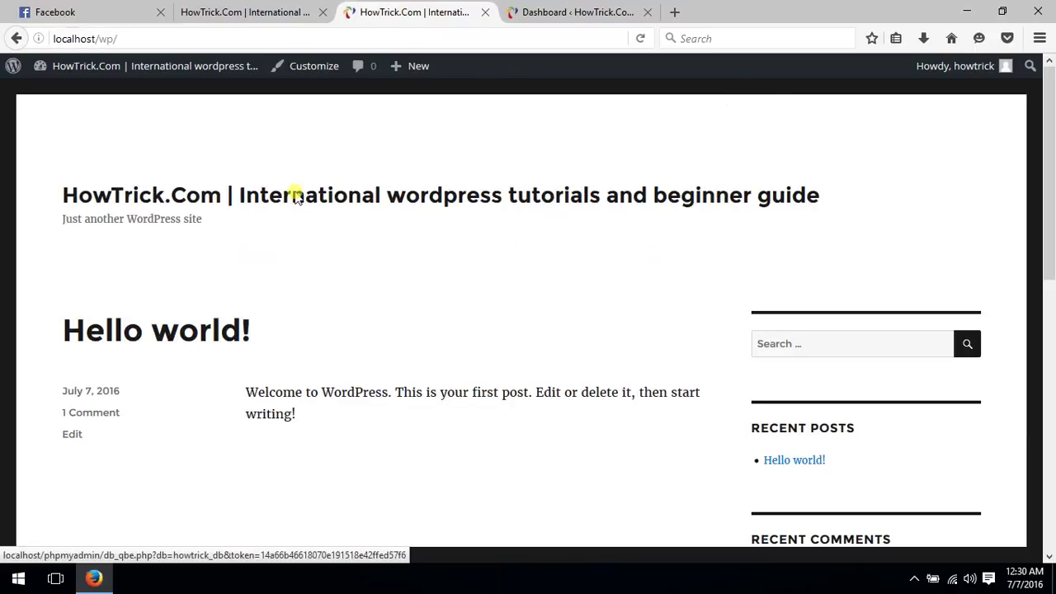
mouse_move(1050, 120)
left_mouse_down()
mouse_move(1053, 404)
mouse_move(1051, 124)
left_mouse_up()
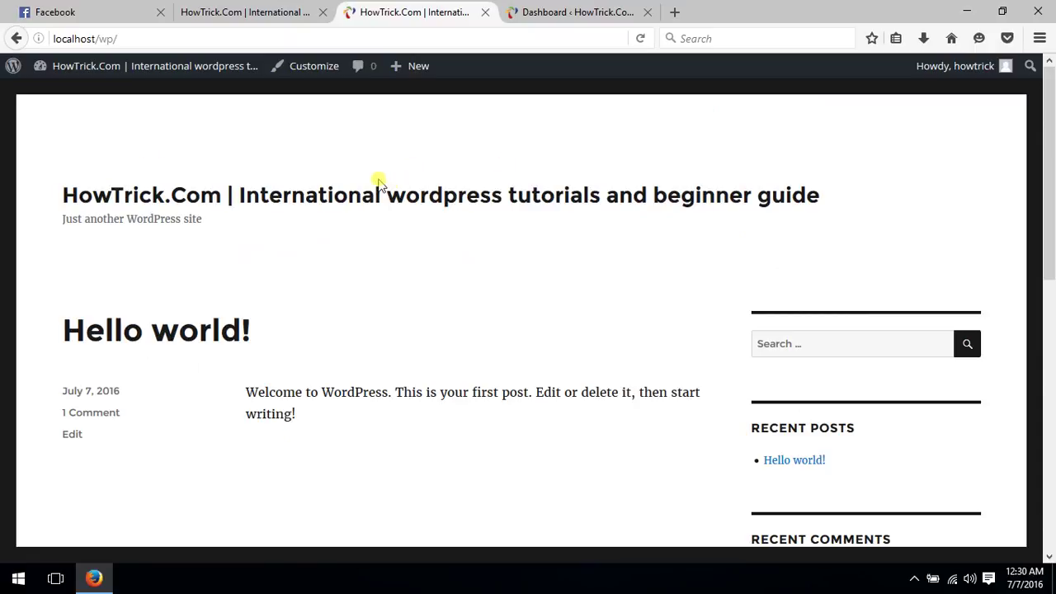
scroll(301, 178, "down", 7)
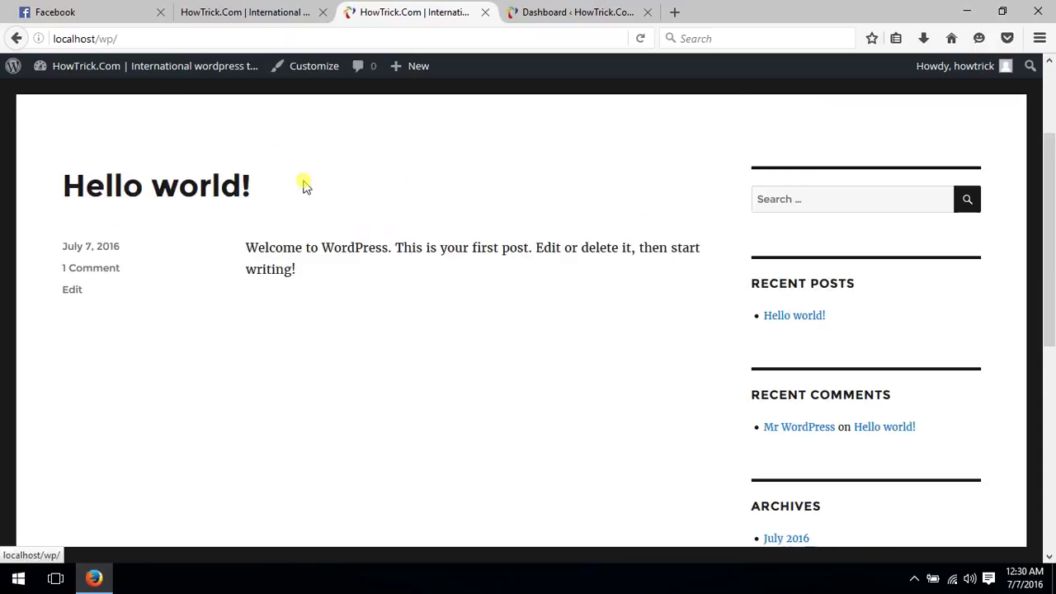
scroll(313, 206, "up", 2)
scroll(363, 203, "up", 5)
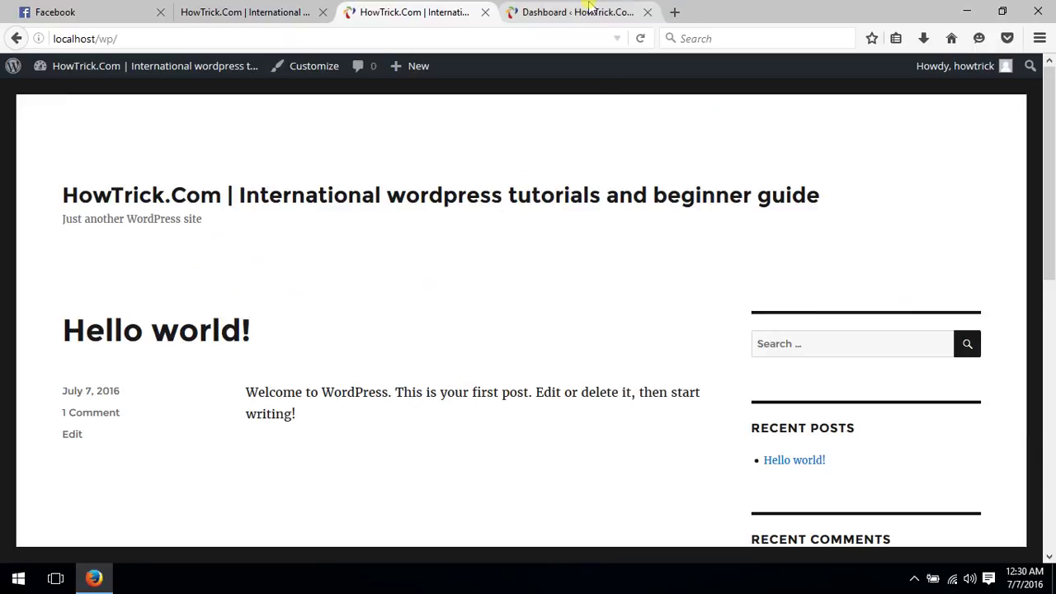
left_click(913, 575)
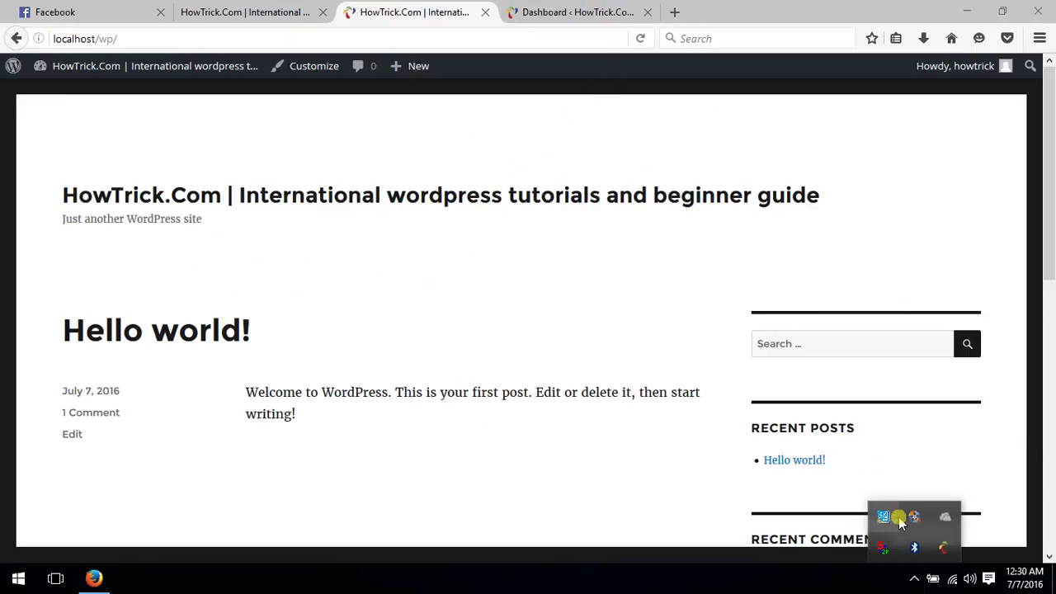